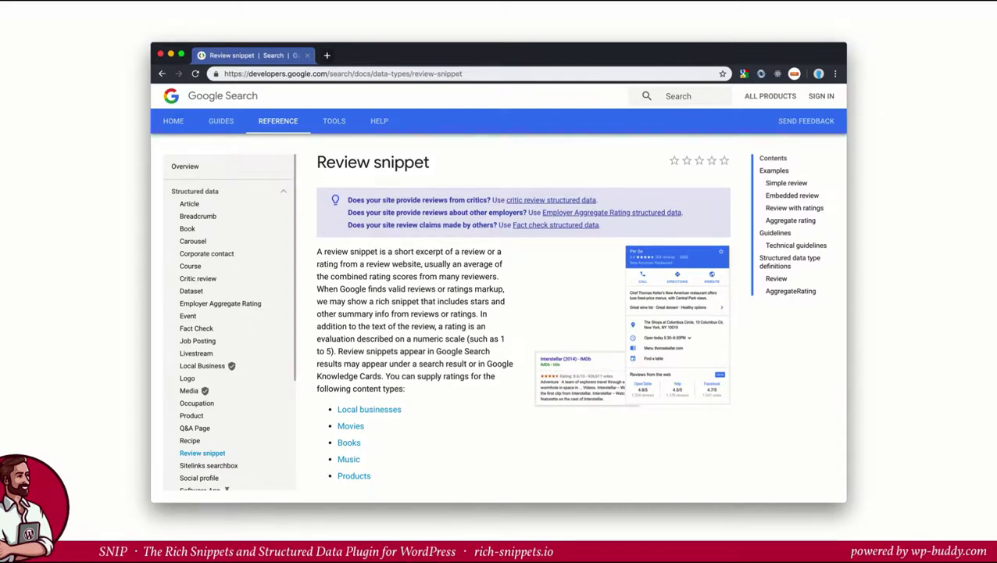
Scroll past Guidelines to the structured data type definitions listing Review's required properties
scroll(524, 328, down, 15)
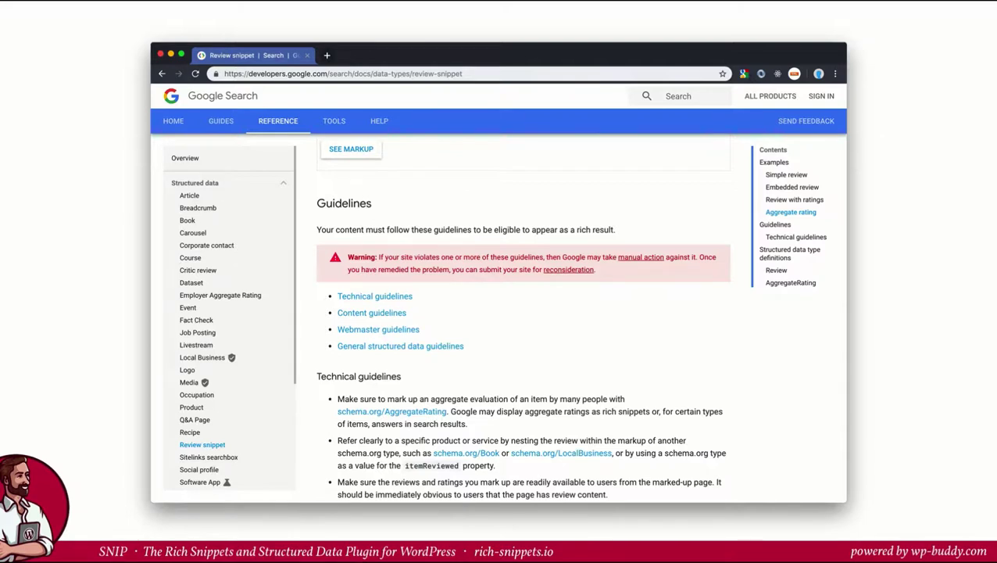
scroll(523, 321, down, 10)
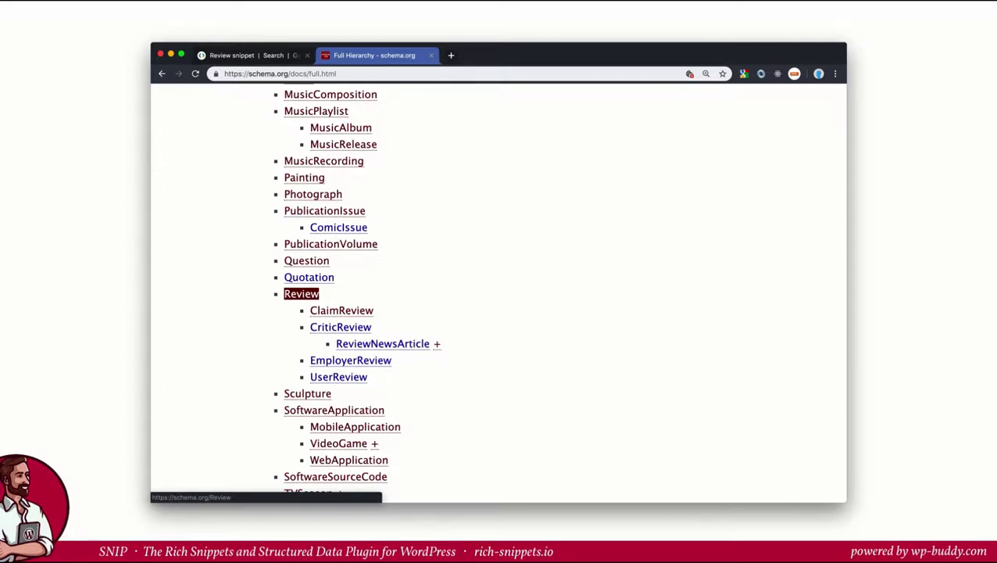
Open the schema.org Review type page from the Full Hierarchy
click(301, 293)
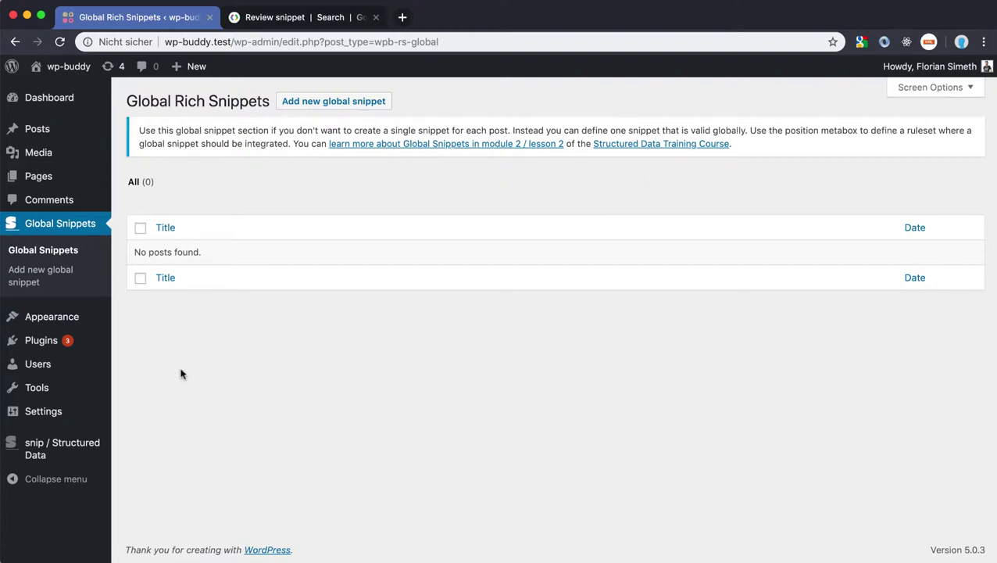
Reveal the snip / Structured Data submenu in the WordPress admin sidebar
mouse_move(46, 420)
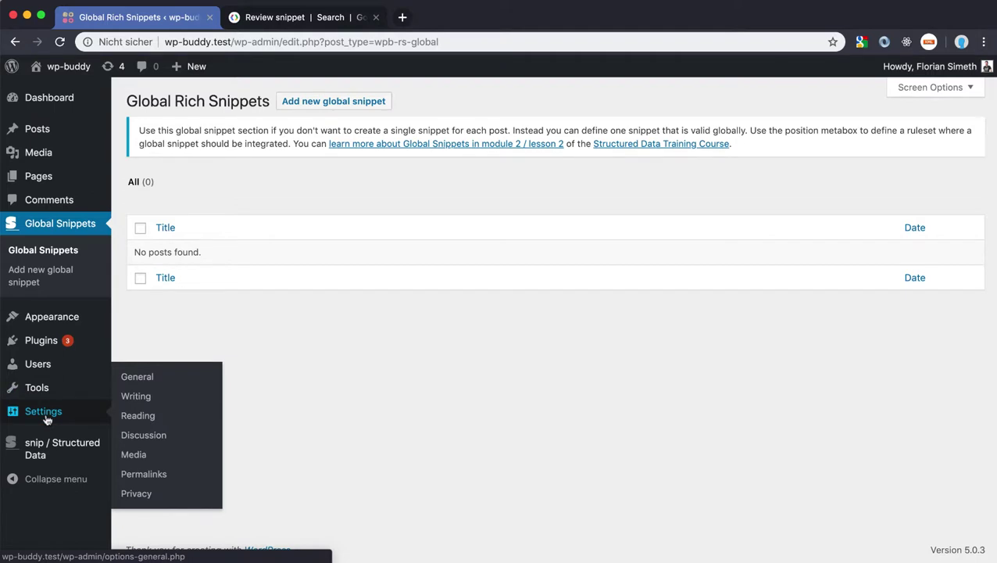
Open the SNIP Settings page and reinstall the predefined global snippets with 'Go for it!'
mouse_move(49, 447)
click(151, 457)
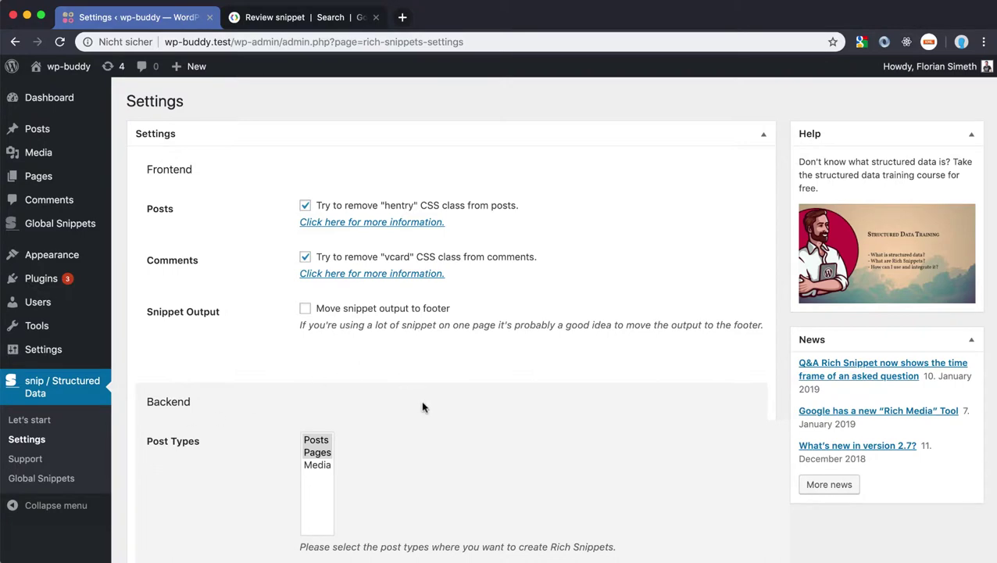
scroll(422, 407, down, 10)
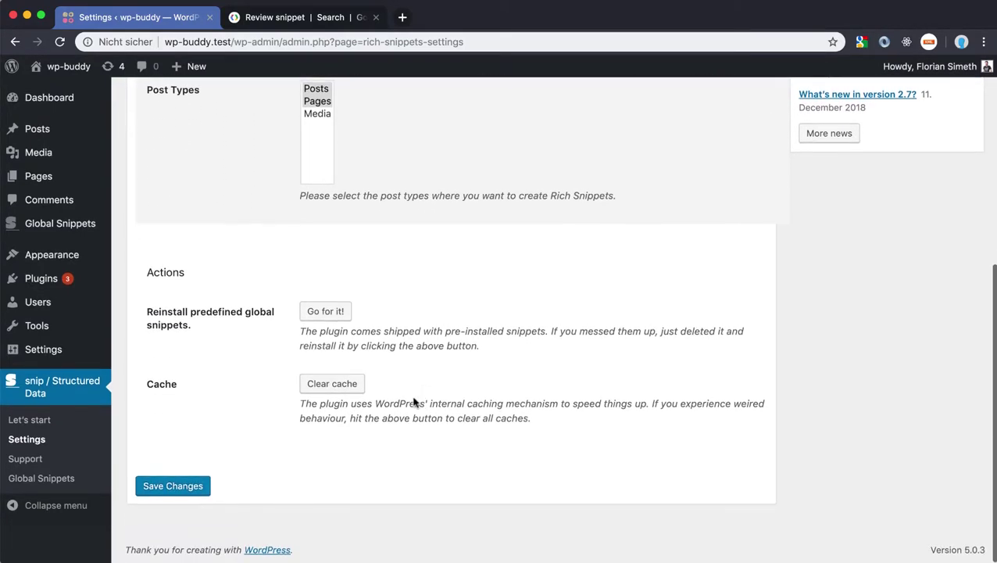
click(326, 312)
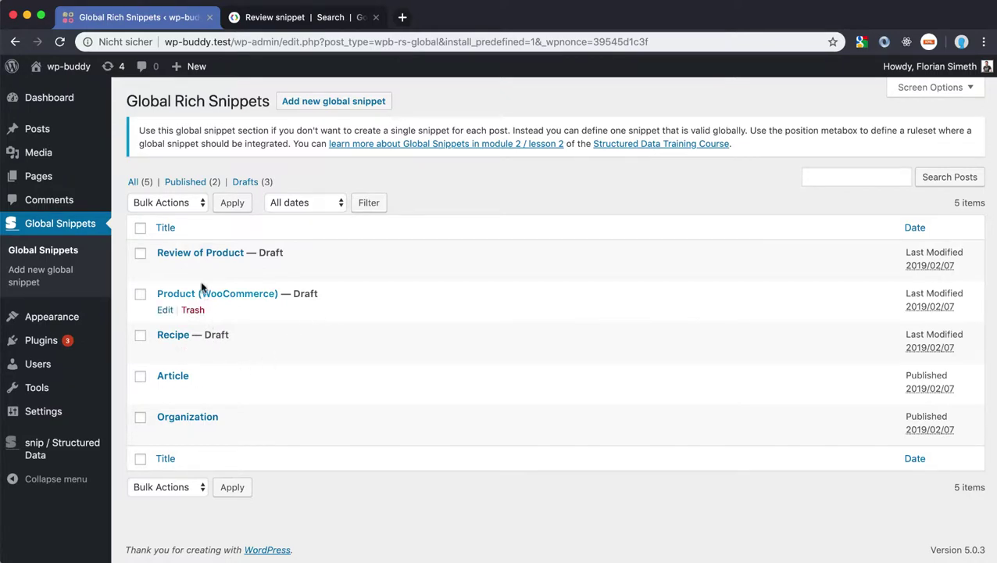
Edit Review of Product and look over its schema.org/Review properties, including publisher as Organization
click(165, 270)
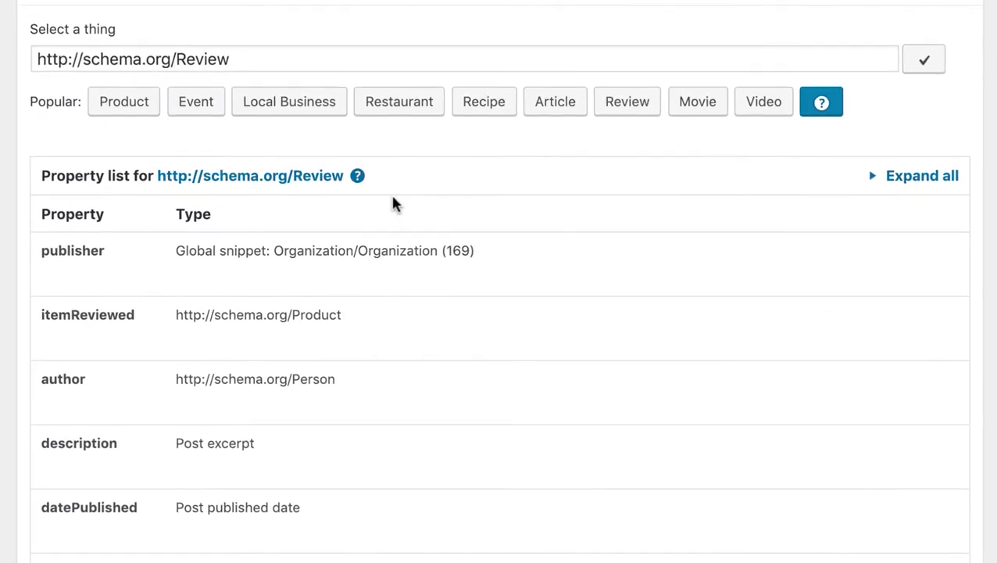
scroll(380, 332, down, 1)
scroll(393, 201, down, 3)
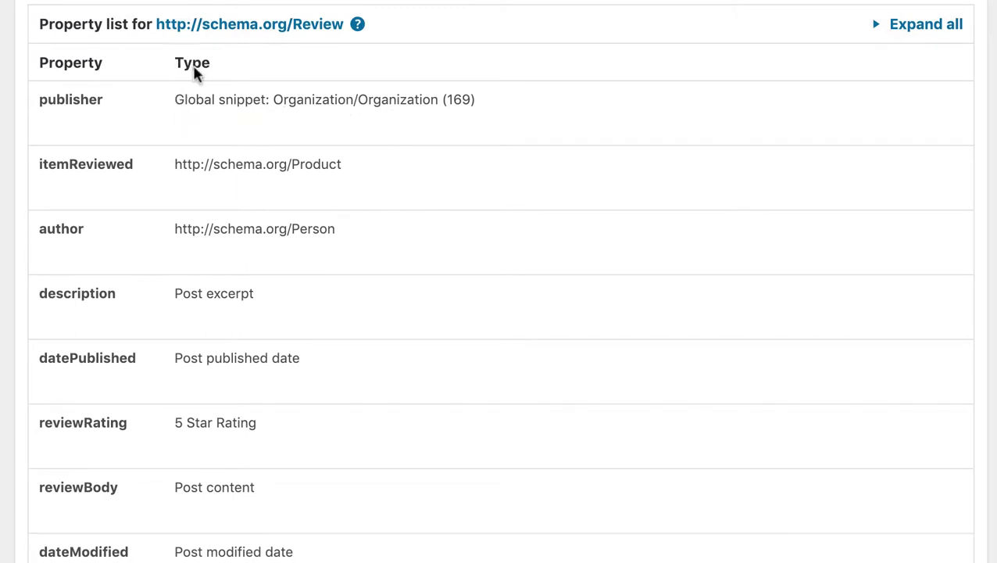
mouse_move(221, 105)
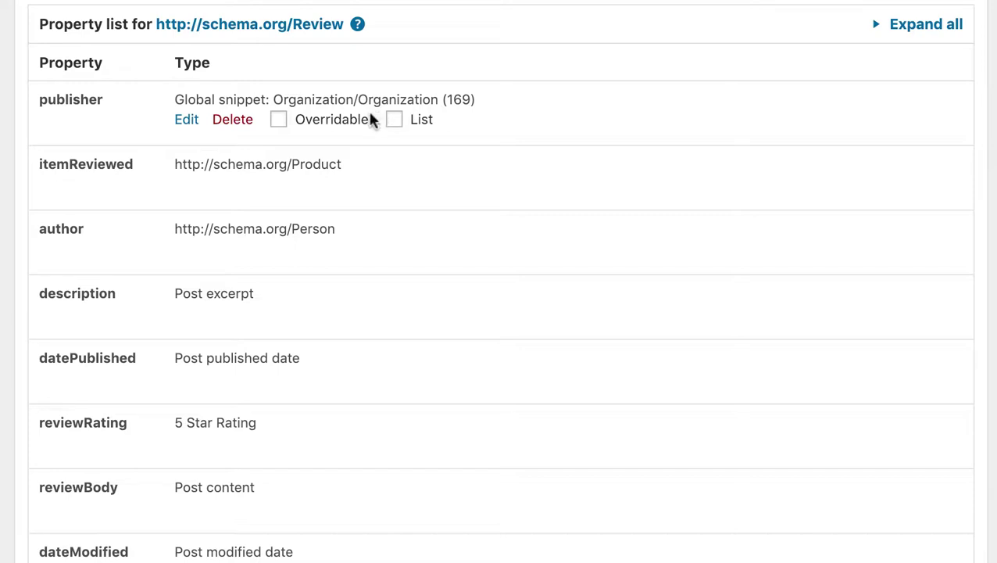
mouse_move(156, 171)
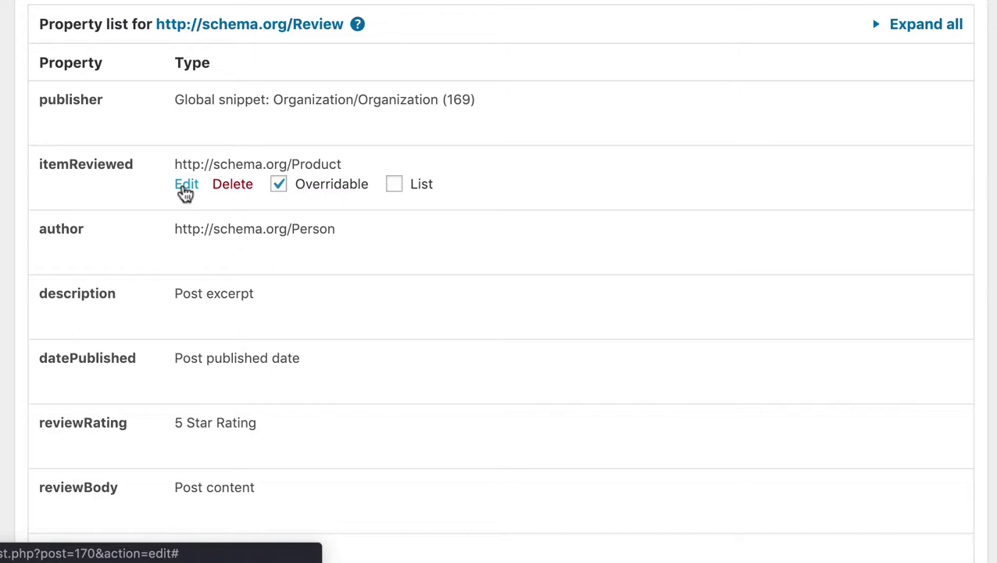
Expand itemReviewed to show its Product properties mpn, gtin8, image, name and offers
click(186, 185)
scroll(265, 311, down, 5)
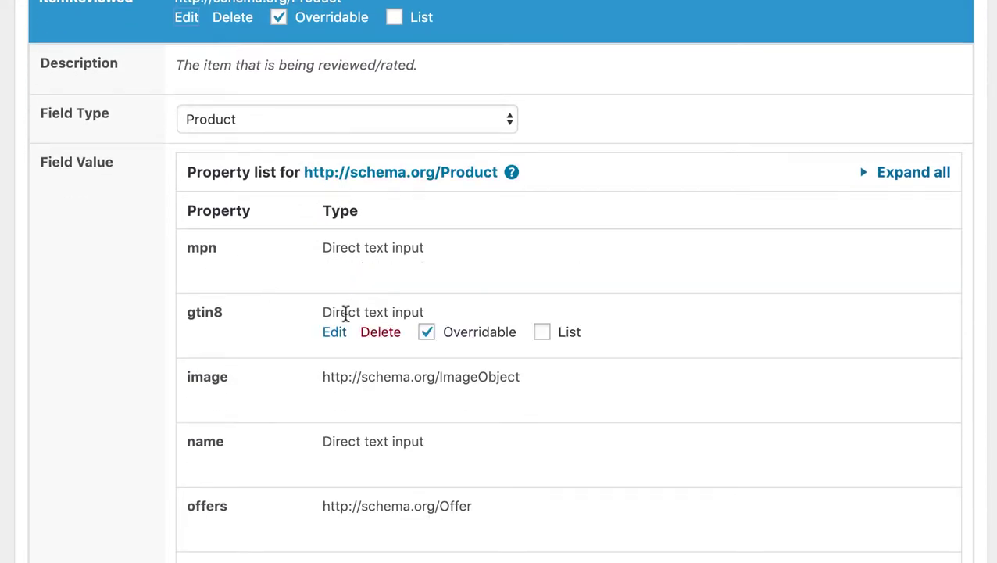
mouse_move(341, 363)
mouse_move(329, 508)
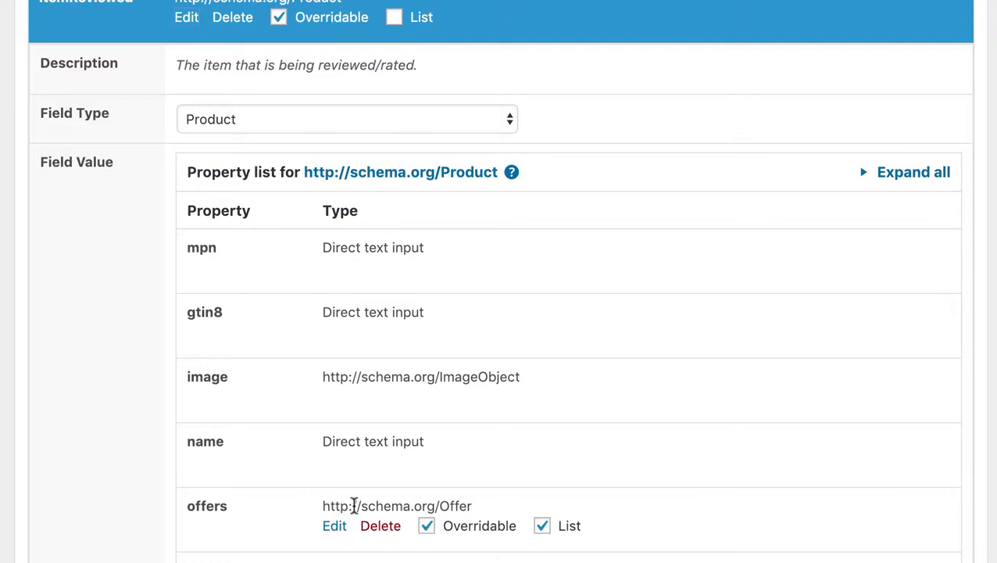
mouse_move(370, 474)
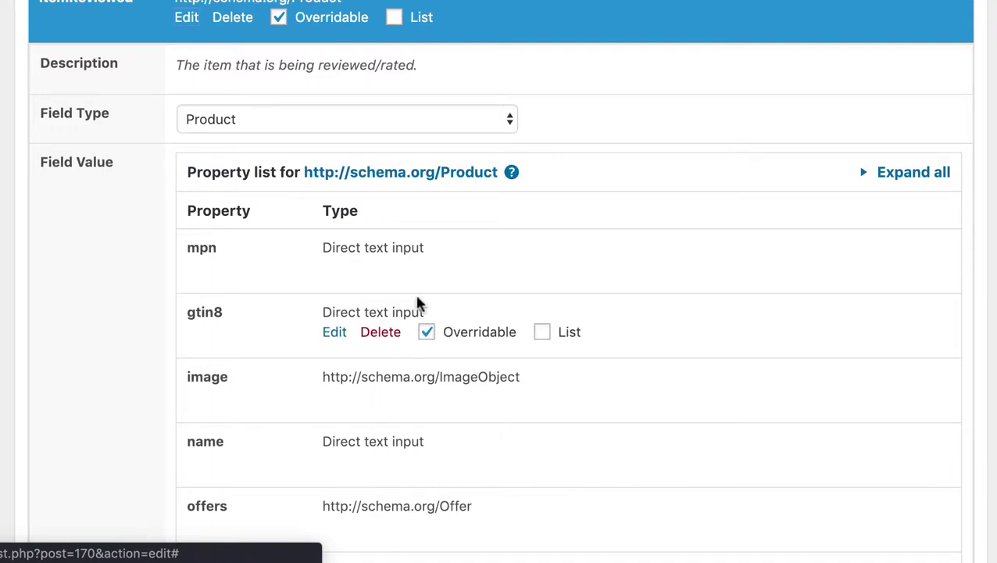
Collapse the itemReviewed property editor
click(181, 18)
mouse_move(185, 66)
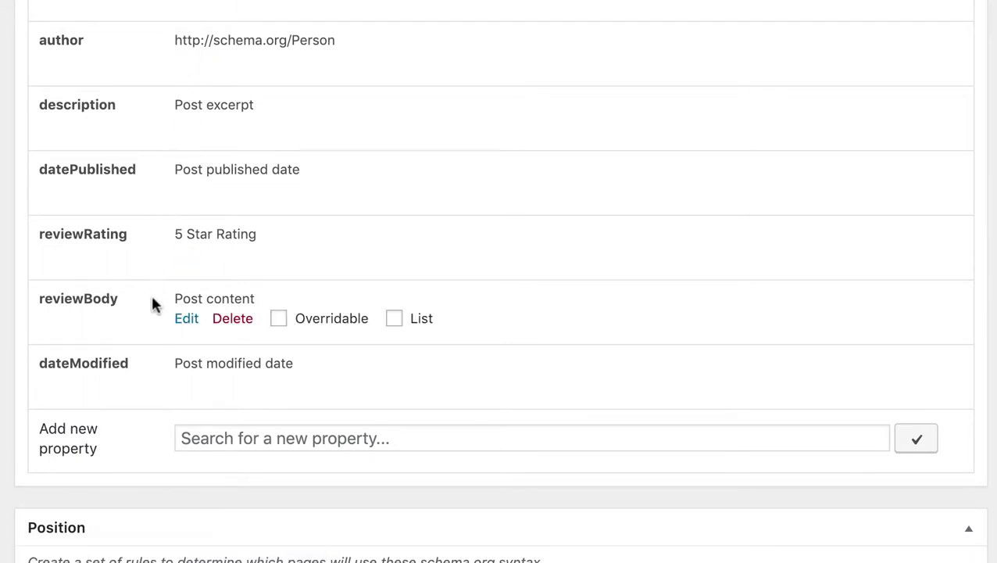
scroll(152, 305, up, 1)
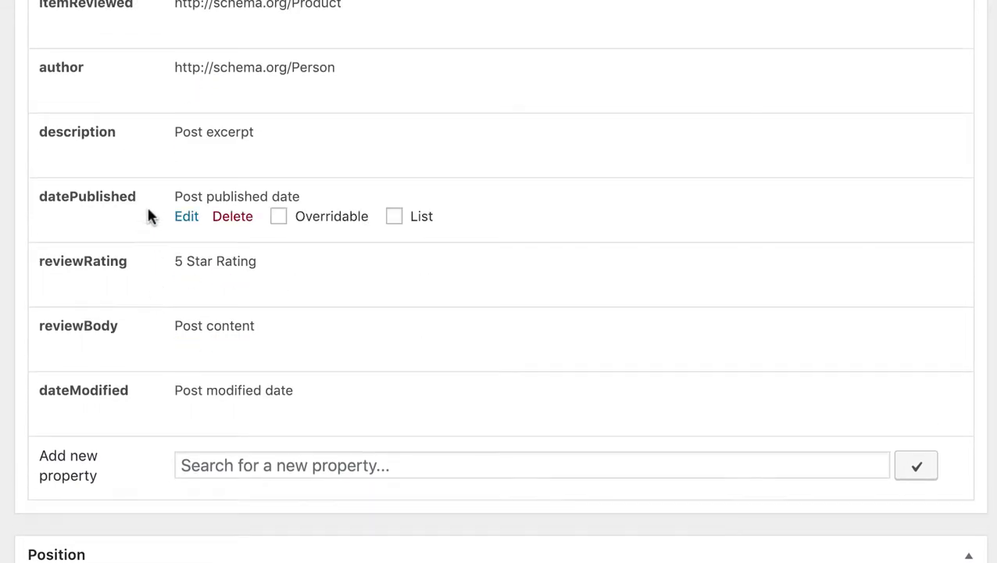
Expand author to check its name and url settings, then collapse it again
click(184, 94)
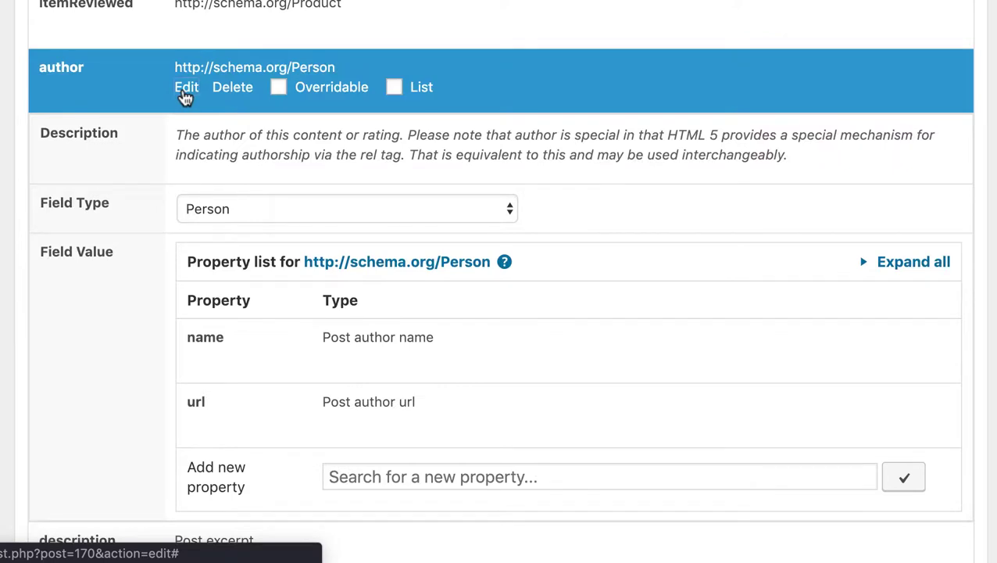
mouse_move(217, 383)
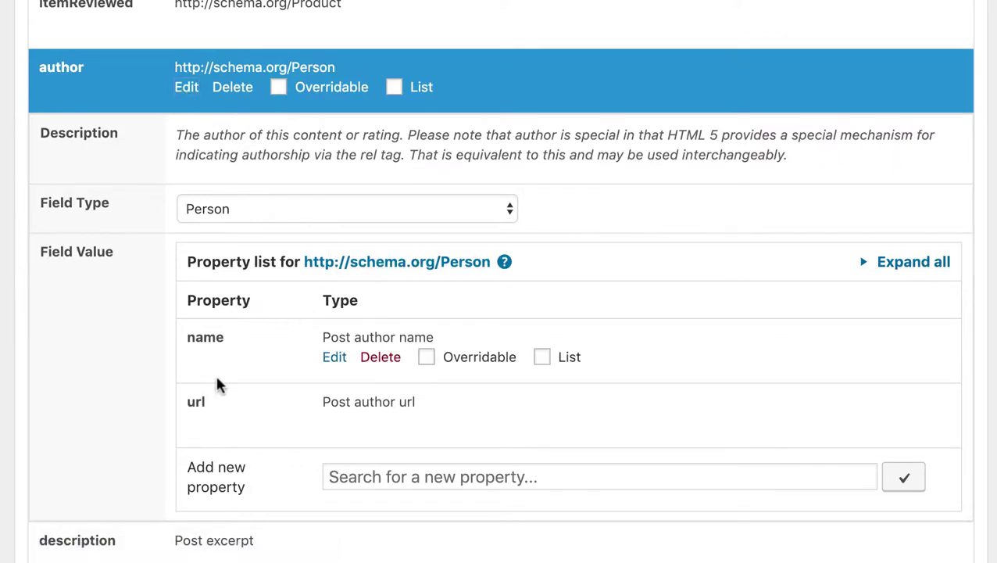
scroll(217, 384, down, 1)
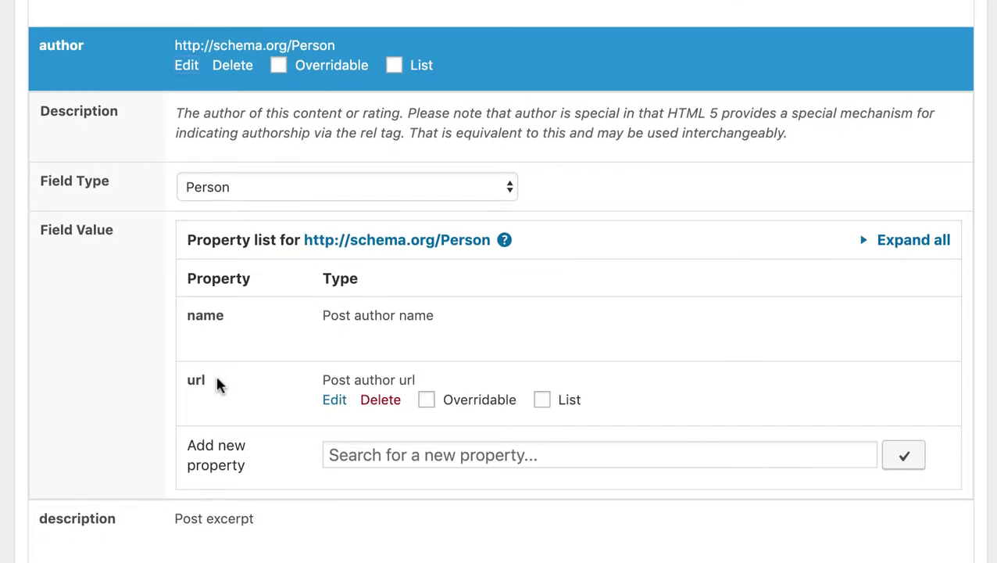
click(186, 66)
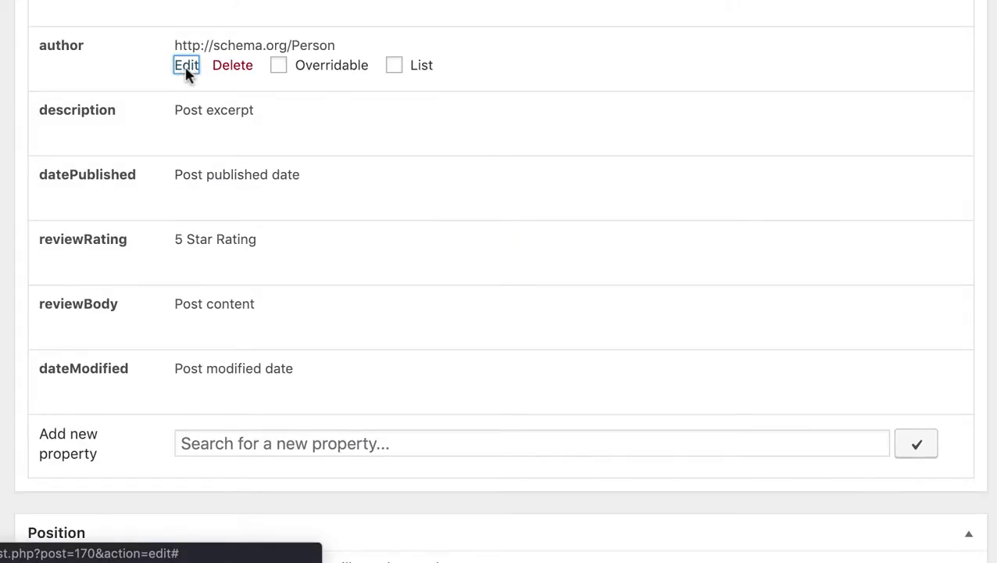
mouse_move(224, 375)
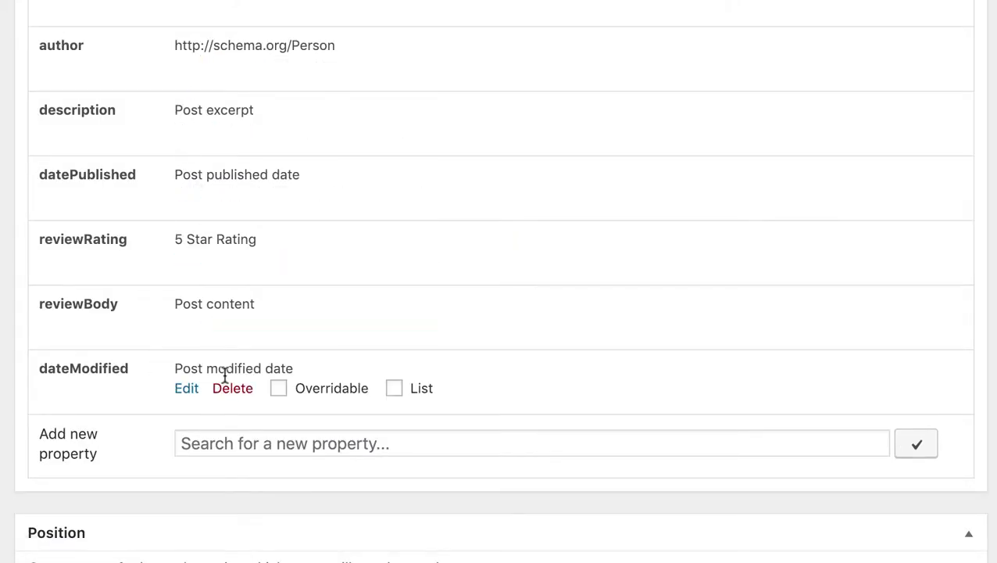
mouse_move(134, 341)
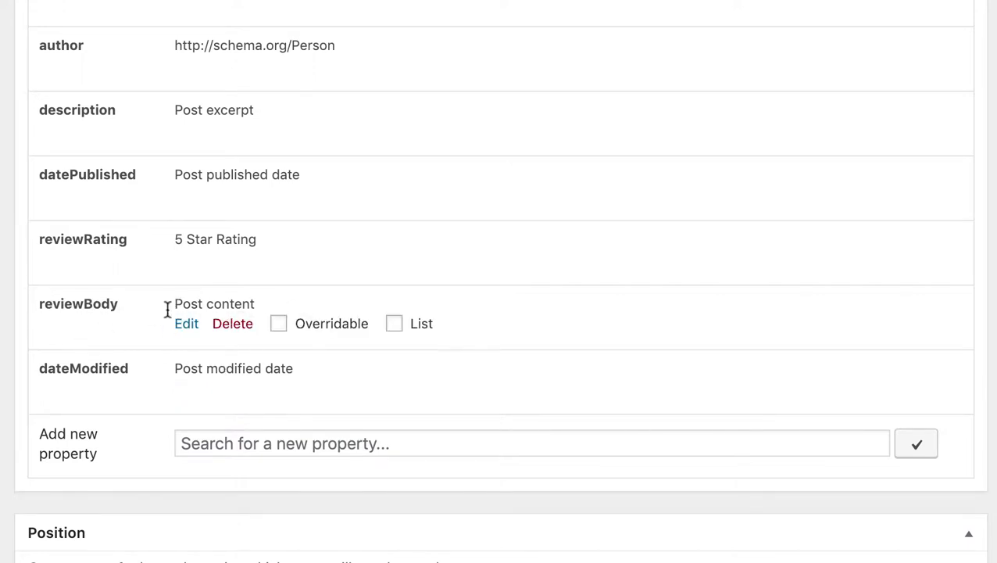
mouse_move(252, 362)
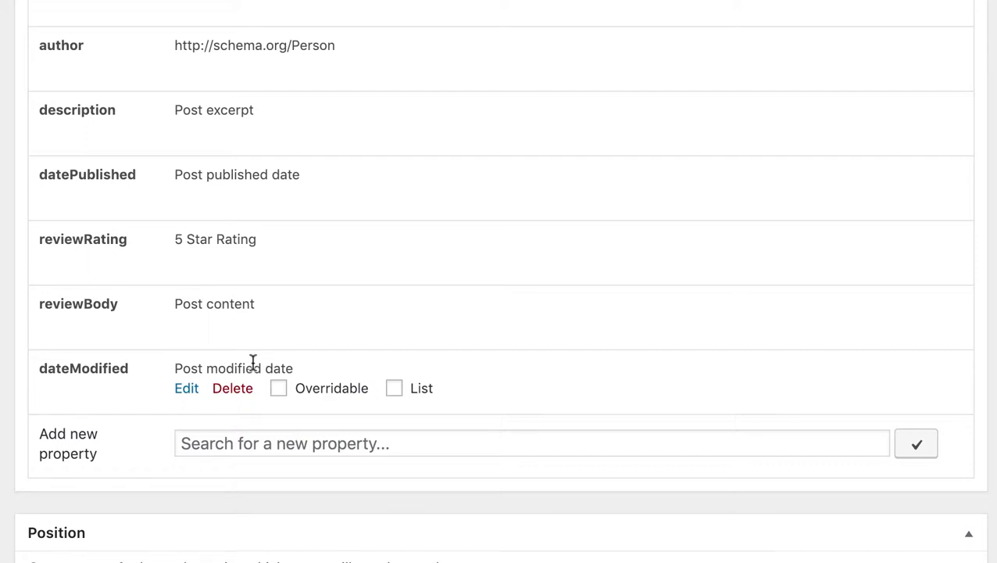
mouse_move(183, 268)
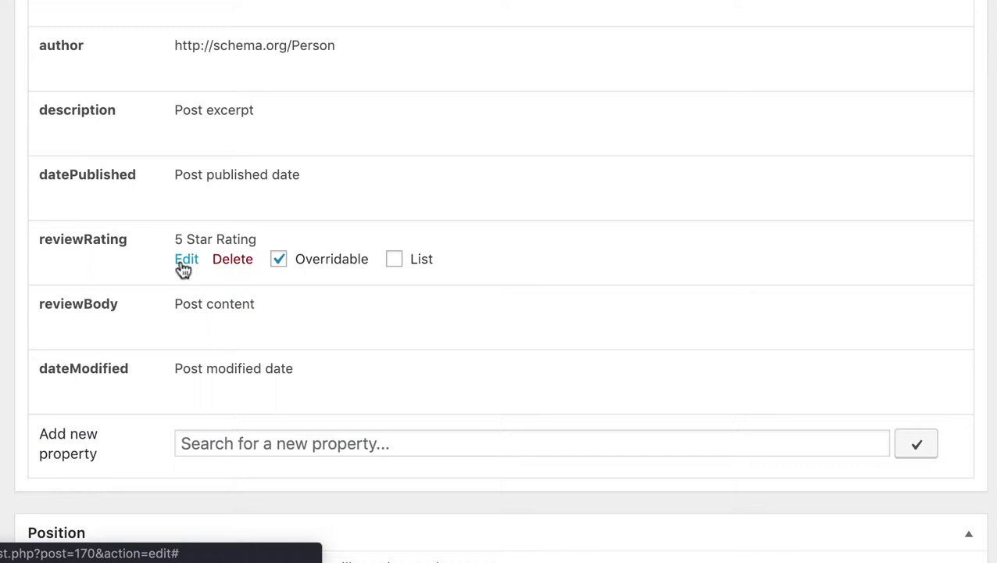
Set reviewRating's field type to 100 Points Rating and collapse its editor
click(186, 260)
scroll(182, 269, down, 3)
scroll(181, 267, down, 2)
scroll(182, 269, down, 1)
click(276, 195)
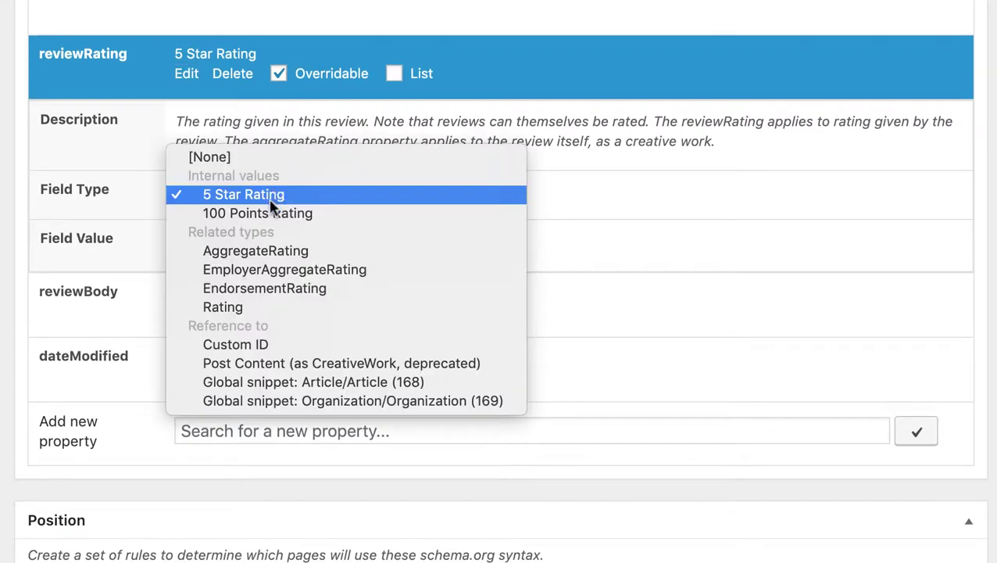
click(266, 213)
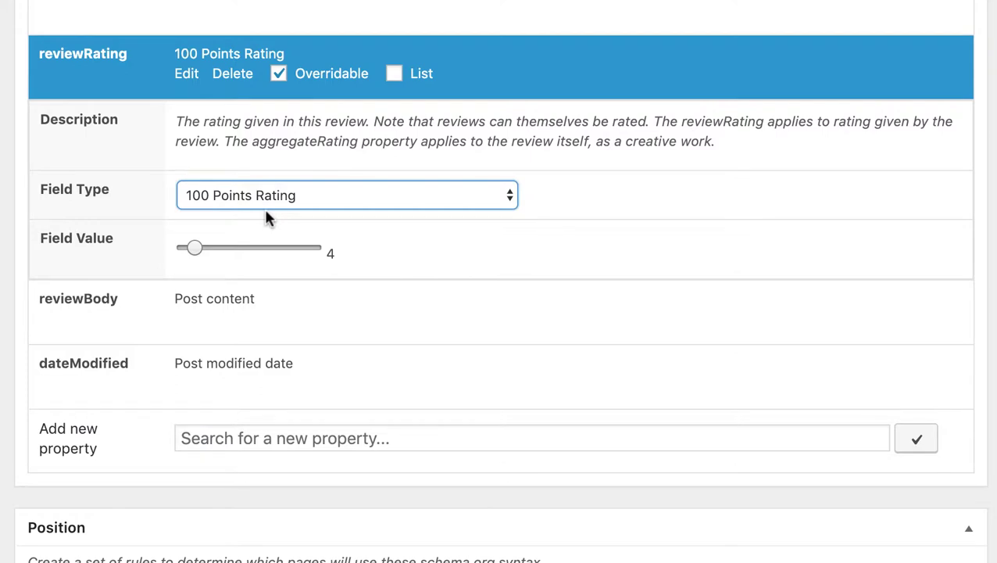
scroll(262, 264, down, 2)
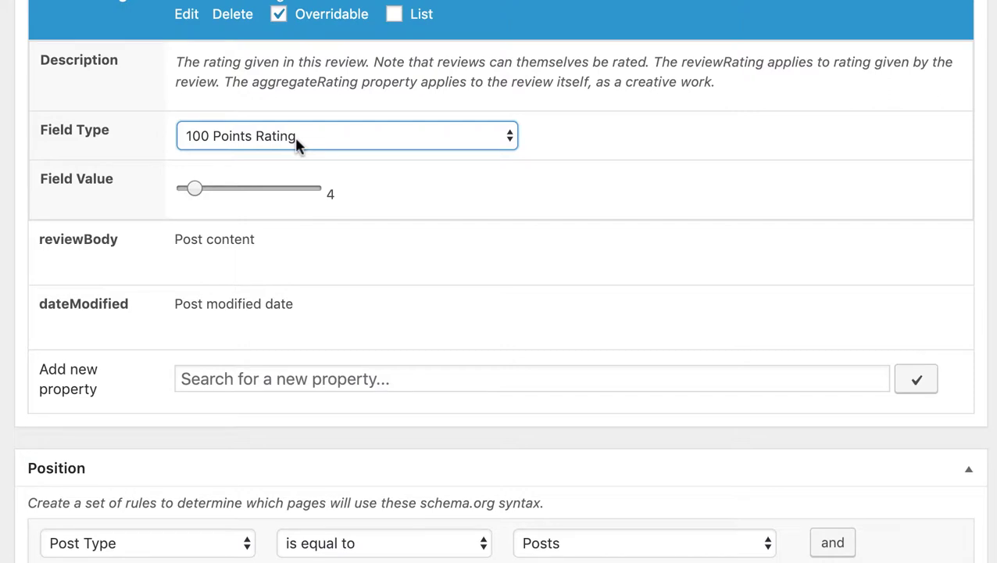
click(294, 136)
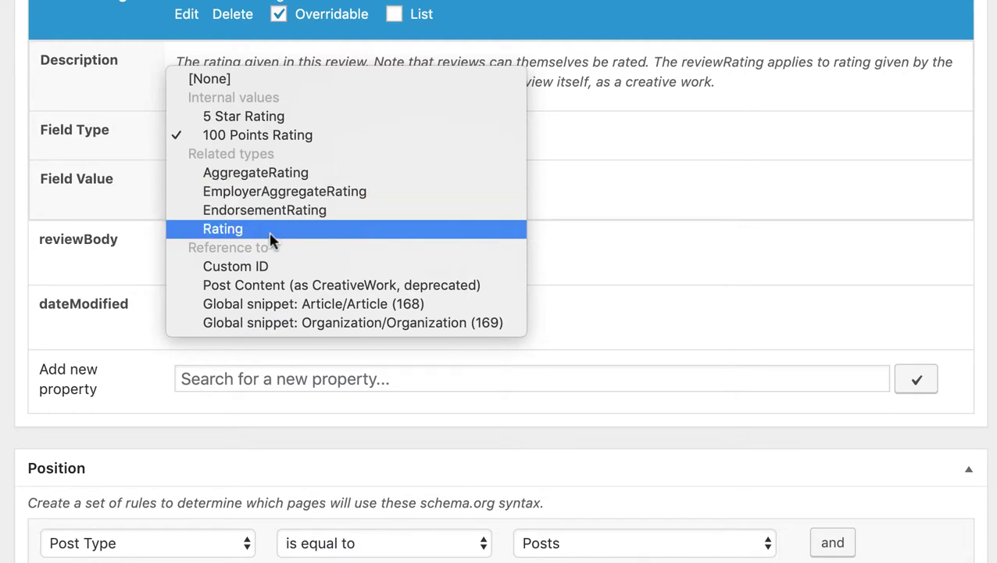
click(191, 17)
click(187, 15)
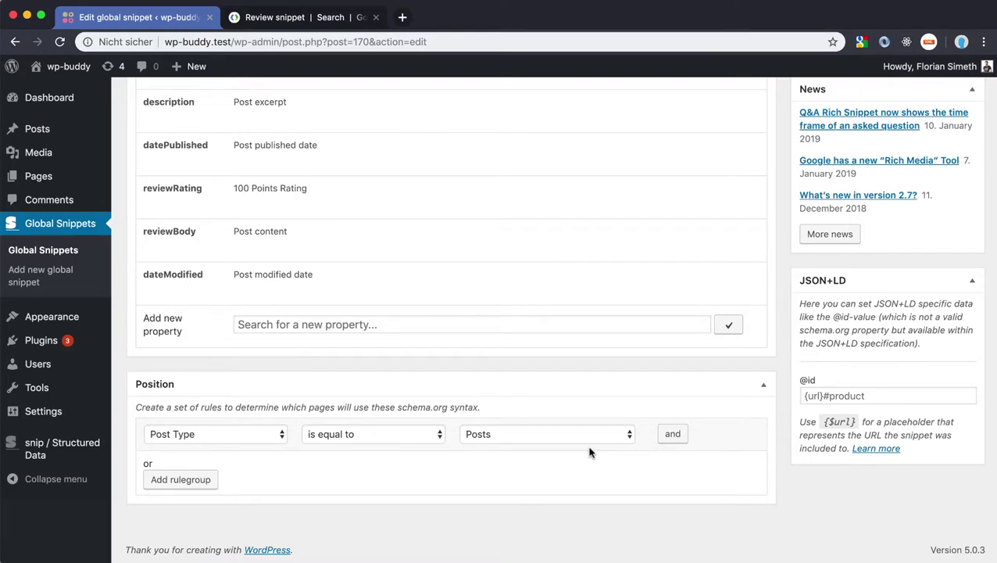
Publish the Review of Product global snippet from the Publish box
scroll(783, 368, up, 10)
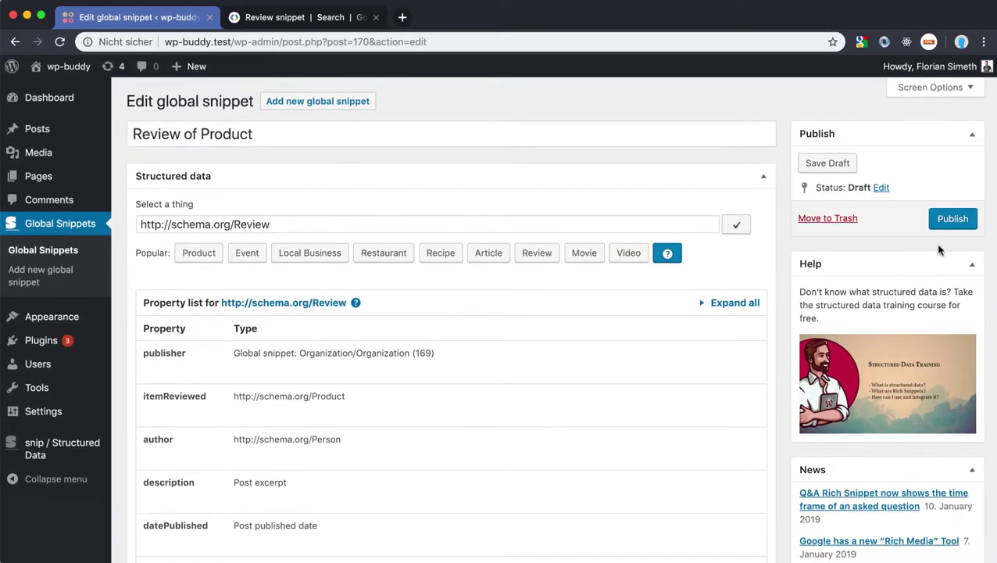
click(947, 220)
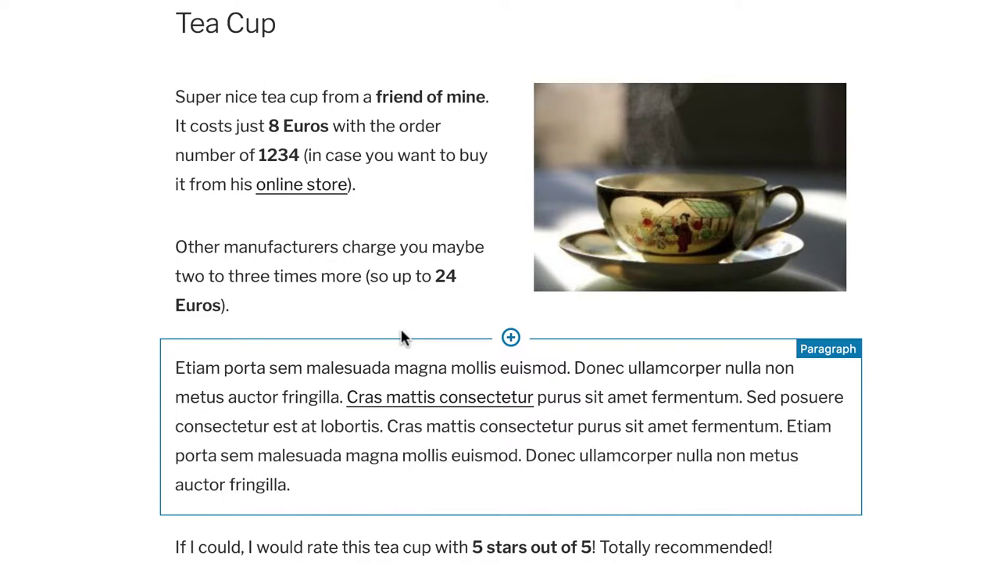
click(365, 147)
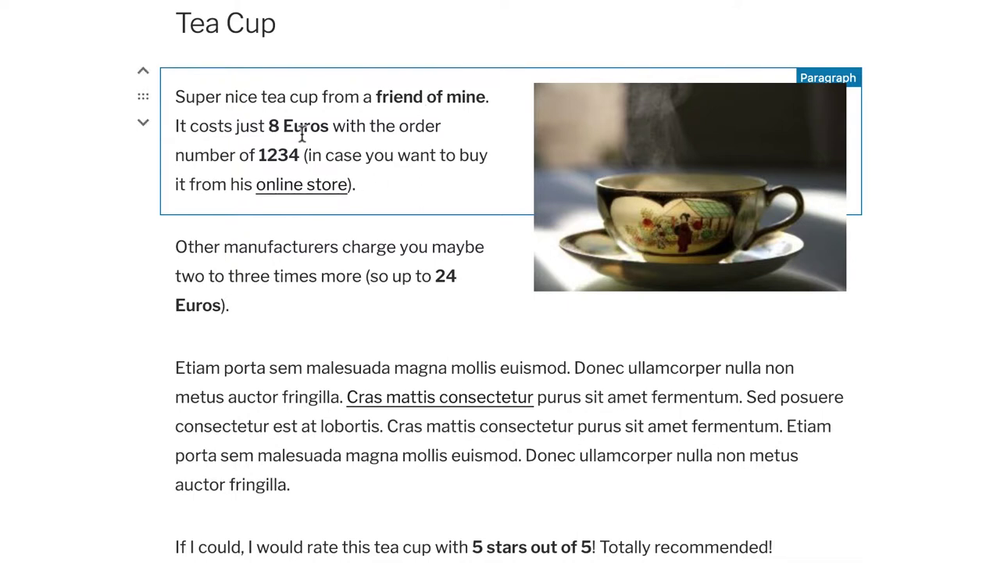
click(395, 283)
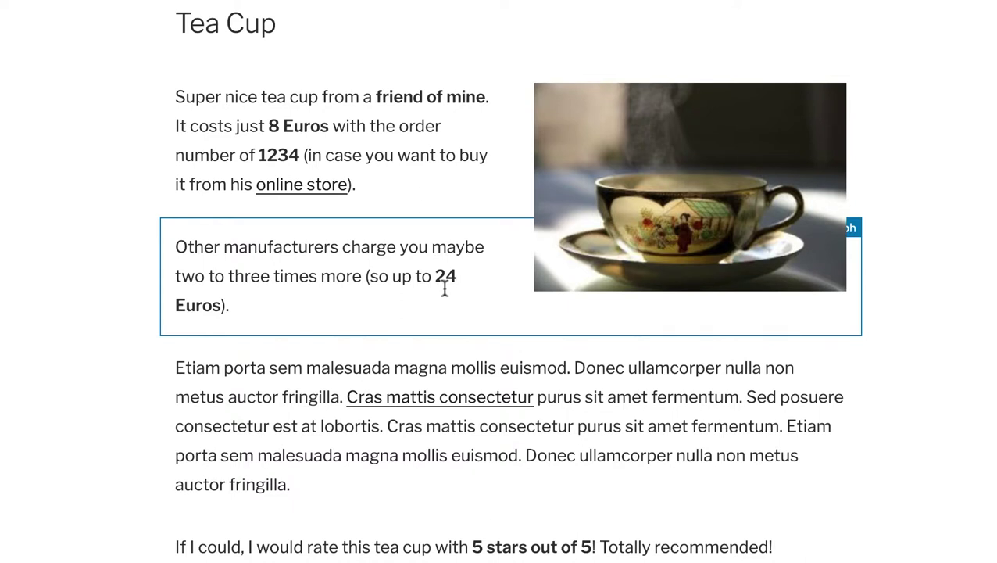
click(449, 338)
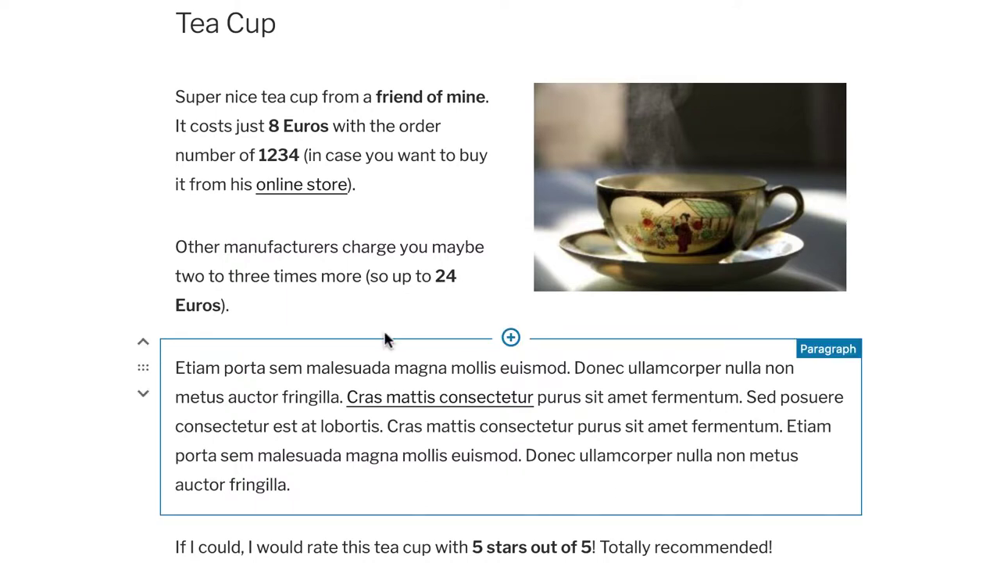
click(367, 294)
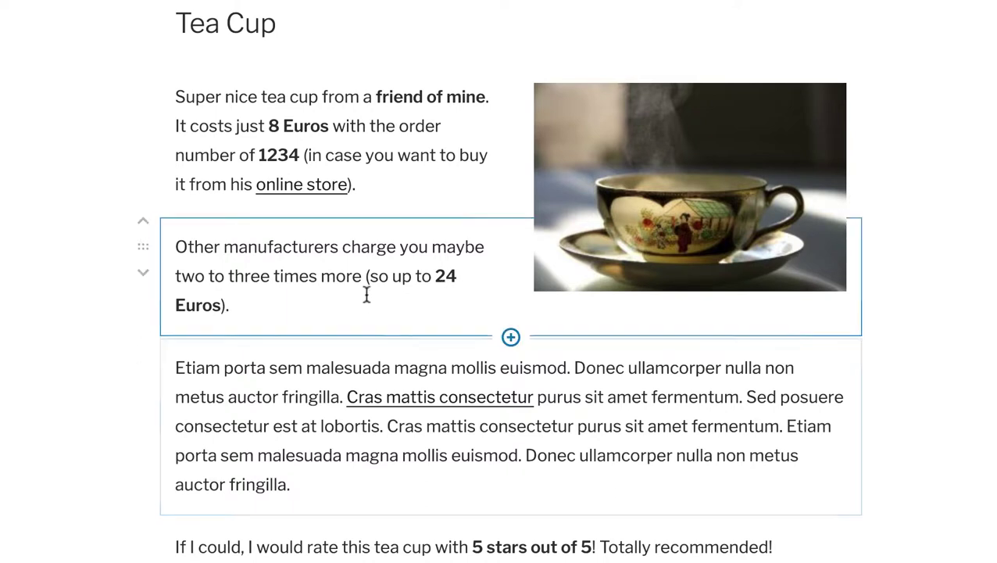
click(312, 186)
click(381, 372)
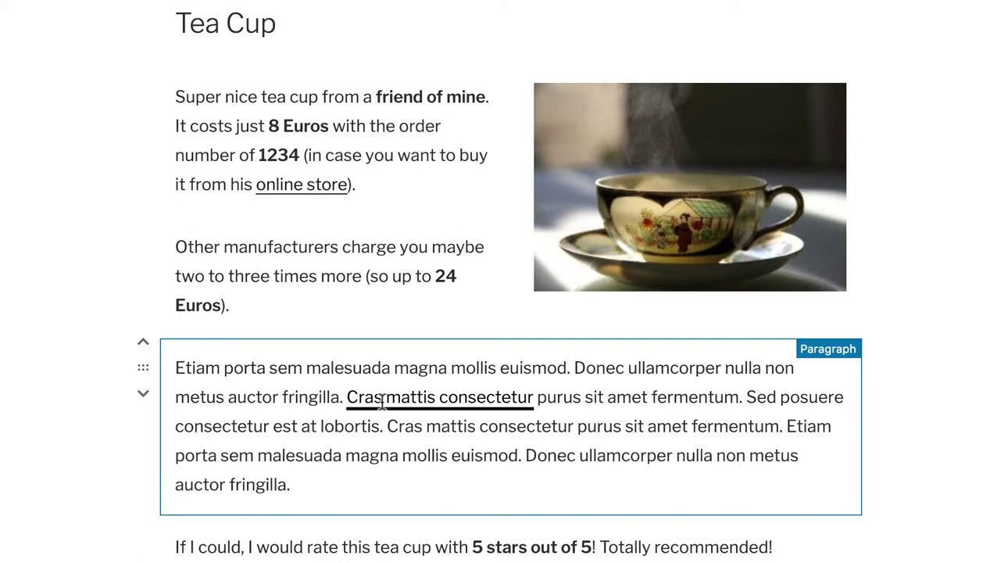
From the Tea Cup post's Rich Snippets box, open the Review of Product global snippet
click(951, 314)
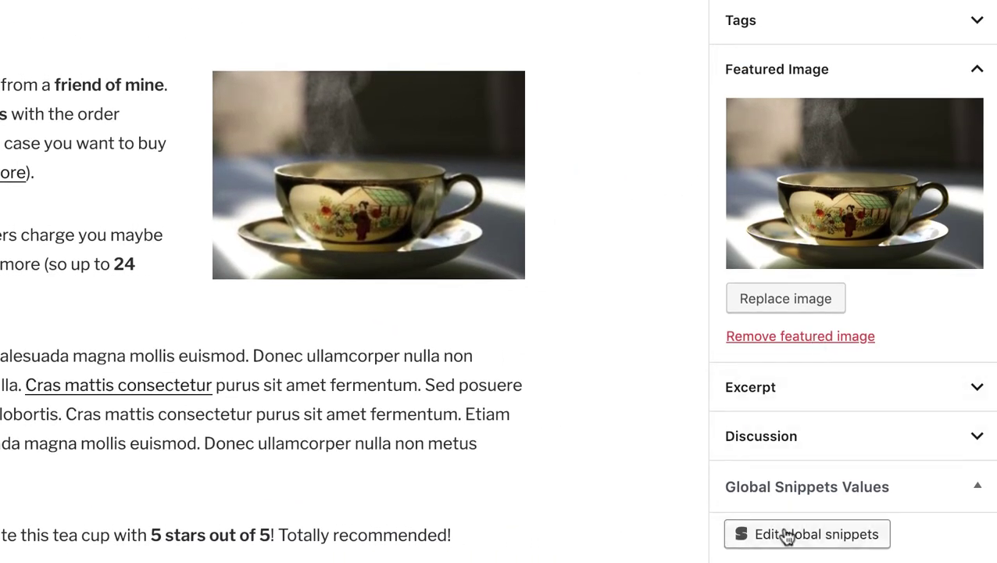
scroll(389, 444, down, 5)
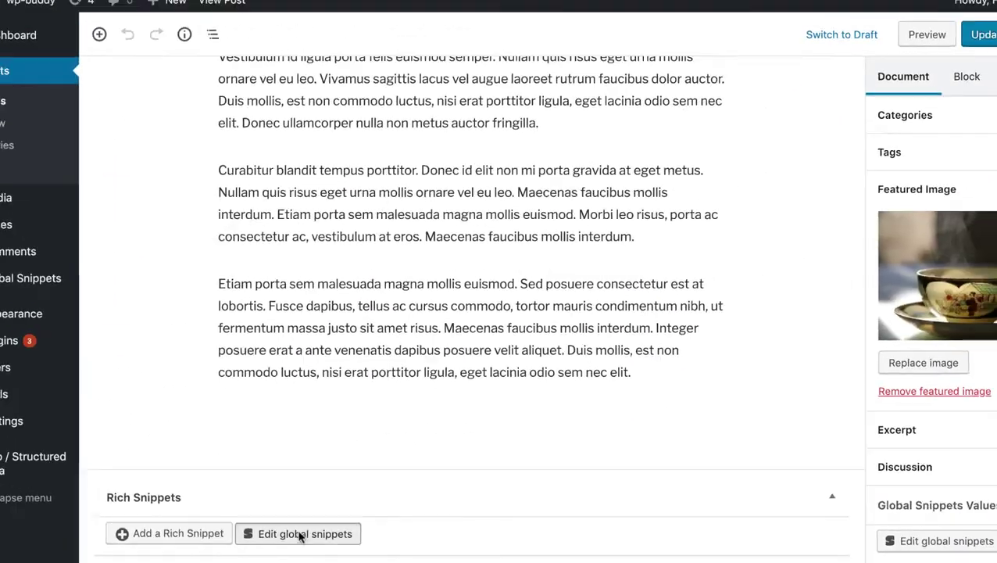
click(300, 534)
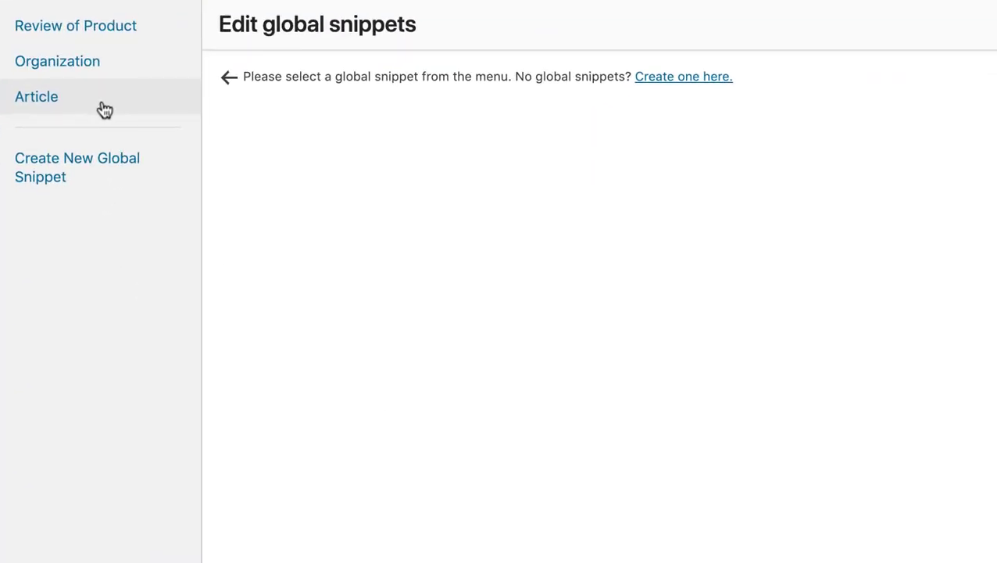
click(82, 39)
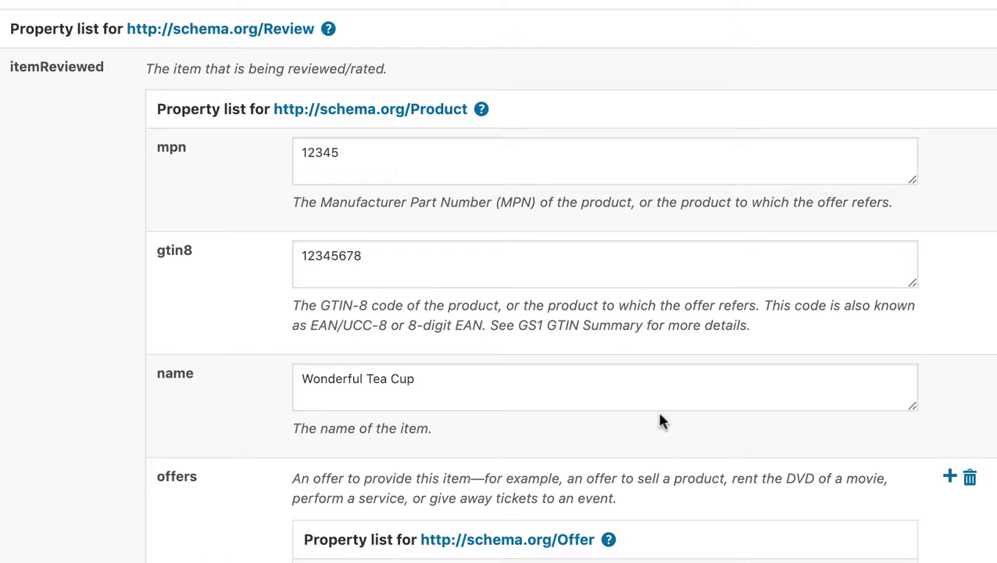
scroll(659, 416, down, 2)
scroll(659, 421, down, 2)
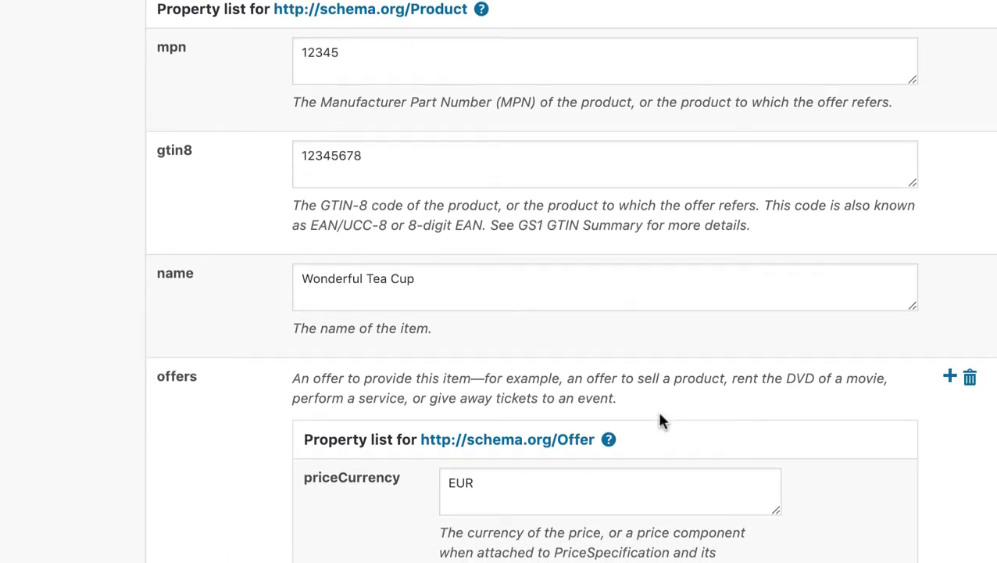
scroll(659, 420, down, 1)
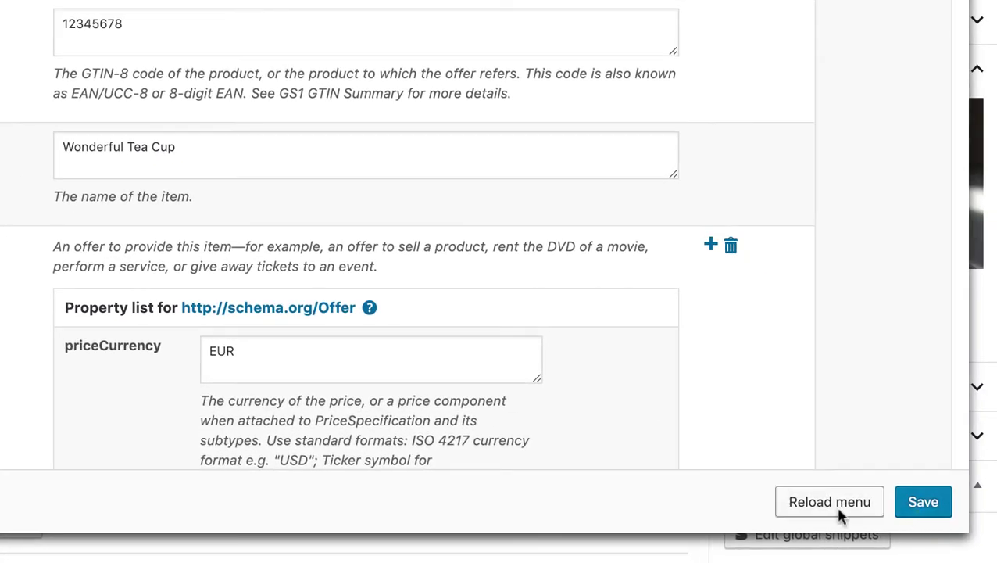
scroll(556, 286, up, 4)
scroll(554, 282, down, 3)
right_click(584, 309)
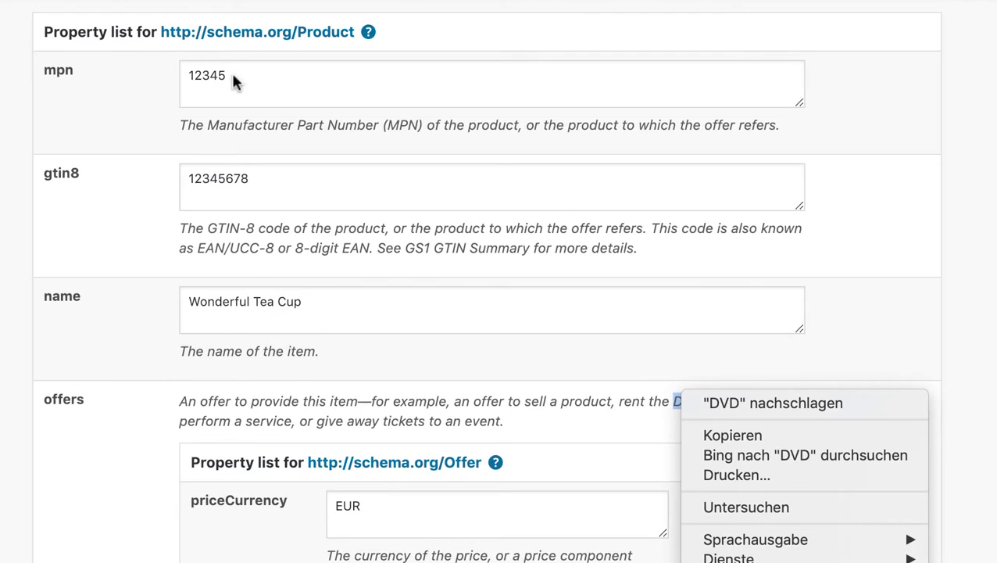
key(Escape)
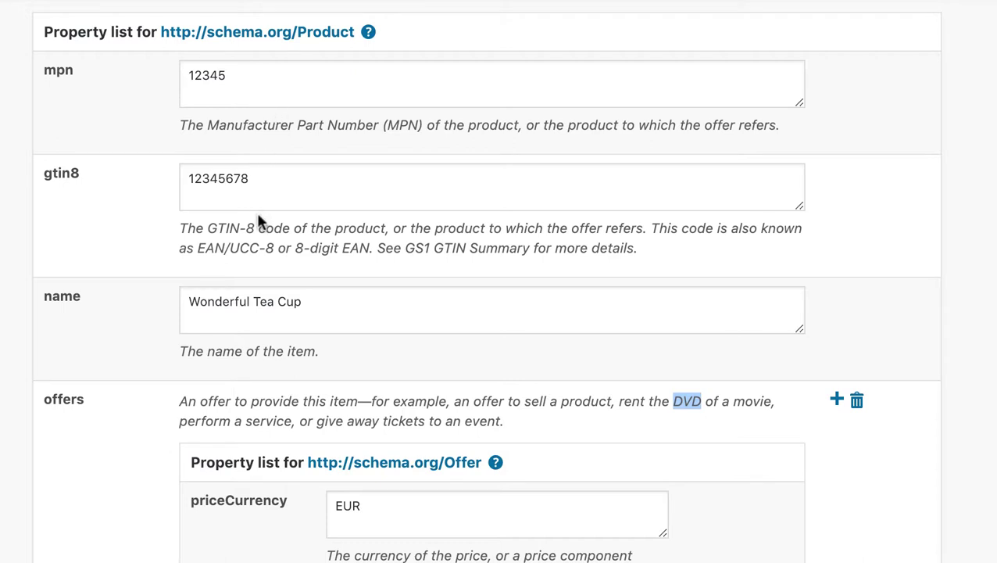
scroll(261, 223, down, 2)
scroll(260, 217, up, 2)
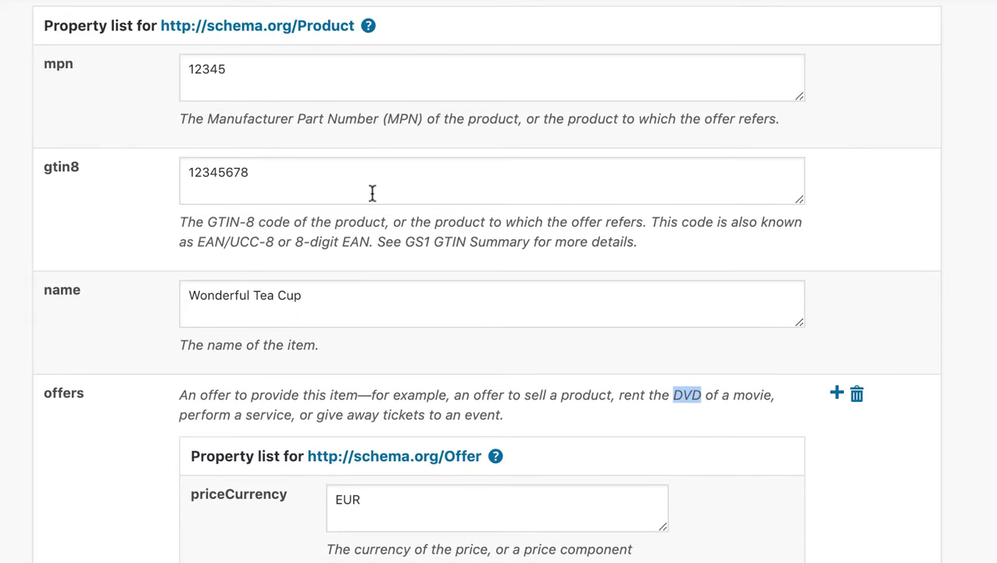
scroll(374, 250, down, 3)
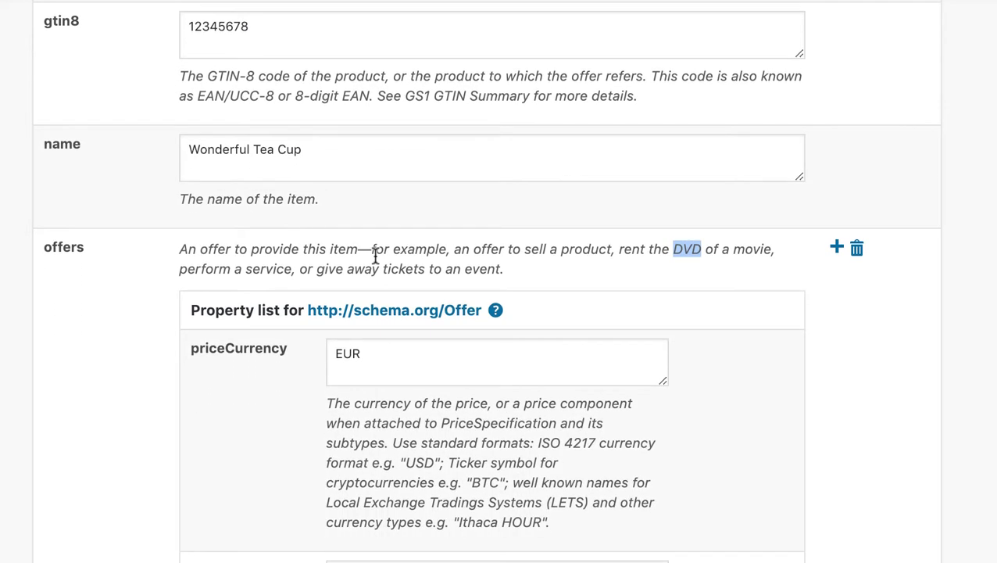
scroll(375, 262, up, 1)
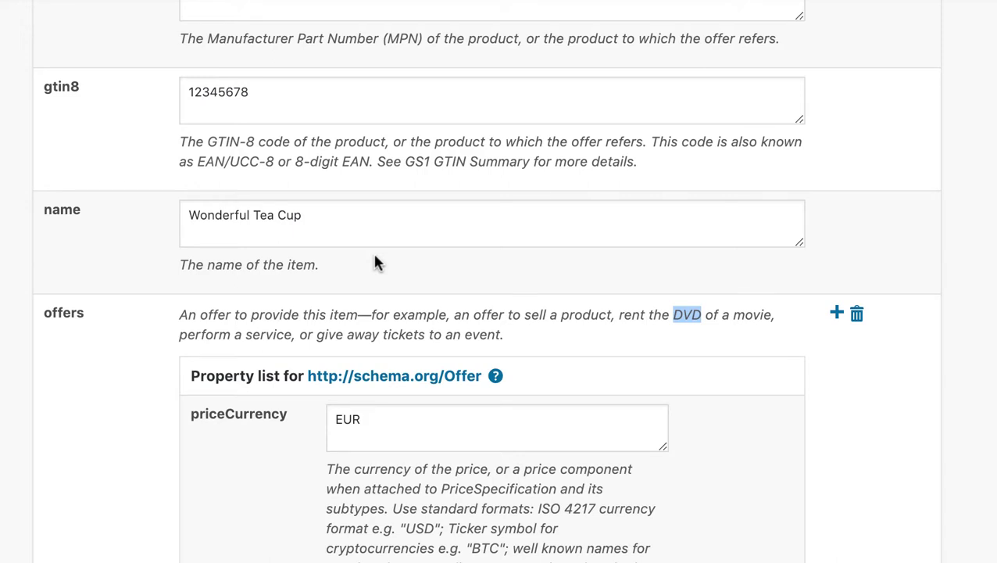
click(213, 326)
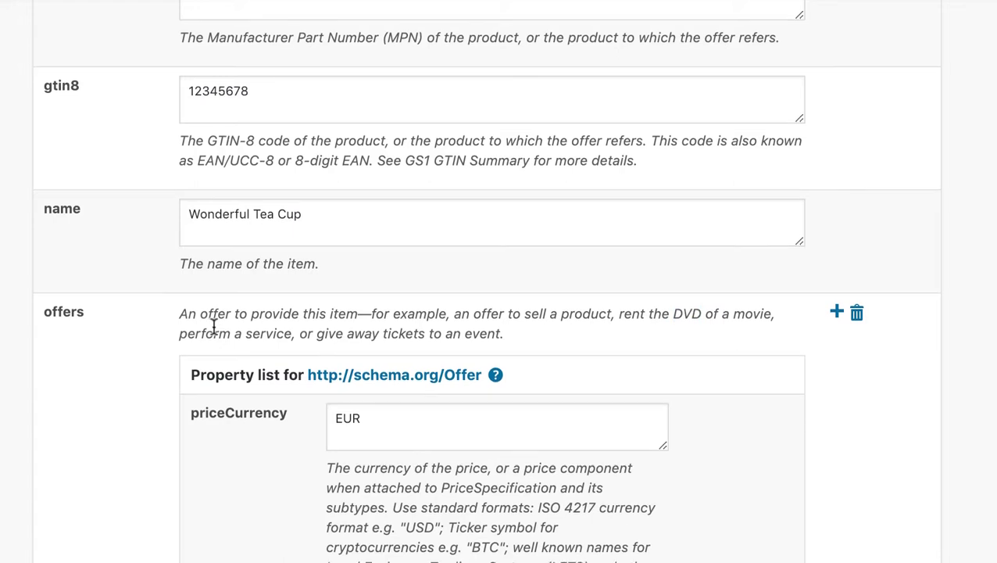
scroll(214, 324, down, 3)
scroll(213, 329, down, 3)
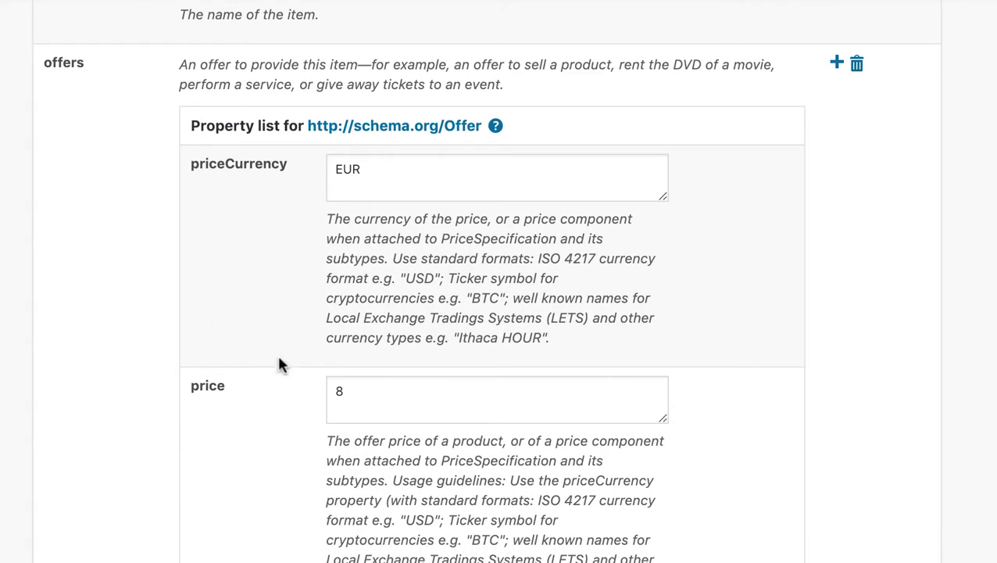
scroll(281, 362, down, 2)
scroll(247, 450, down, 3)
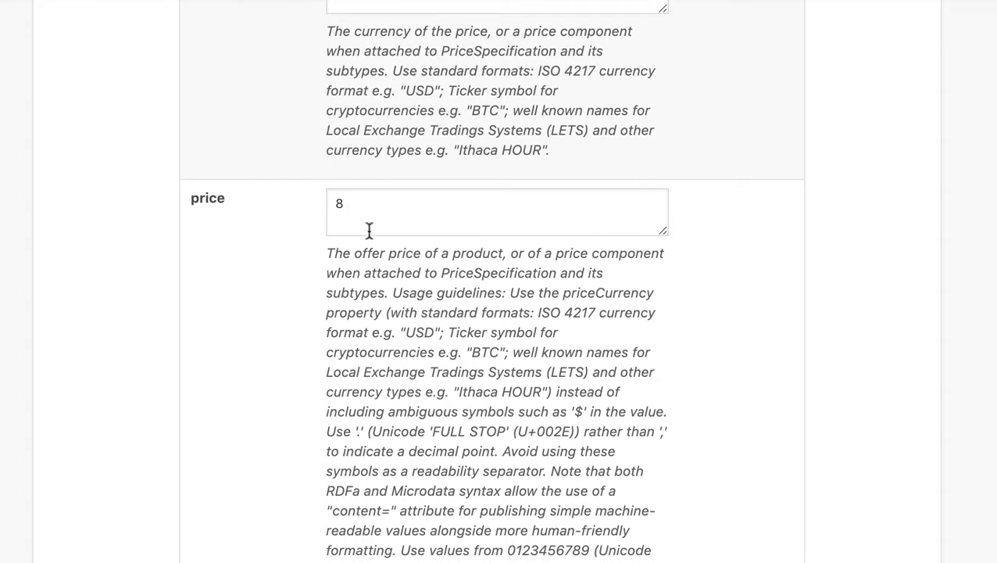
scroll(312, 364, down, 2)
scroll(311, 362, down, 7)
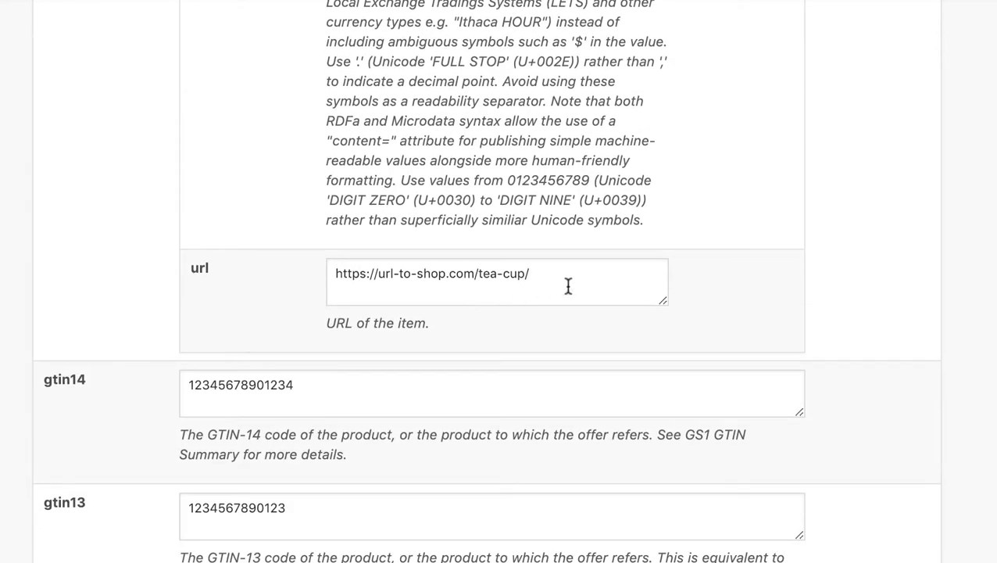
scroll(568, 288, down, 2)
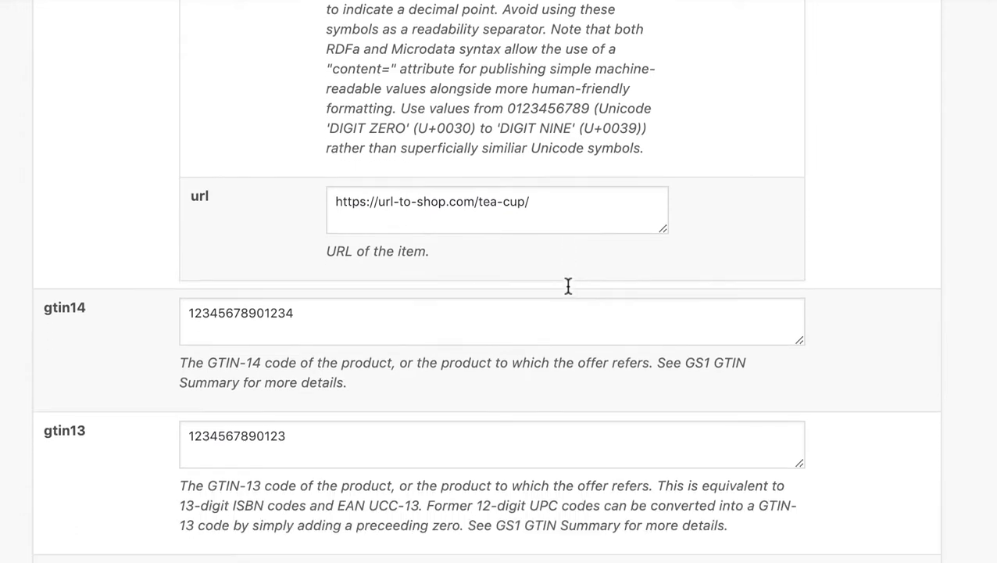
scroll(568, 291, down, 1)
scroll(568, 289, down, 8)
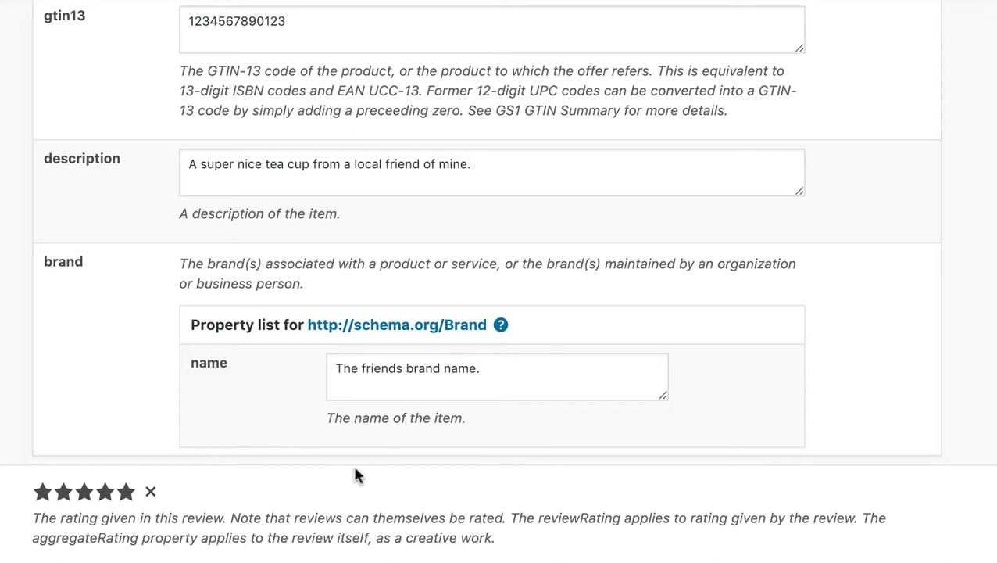
Set the Tea Cup review rating to 5 stars, then save and close the global snippet editor
scroll(144, 514, down, 1)
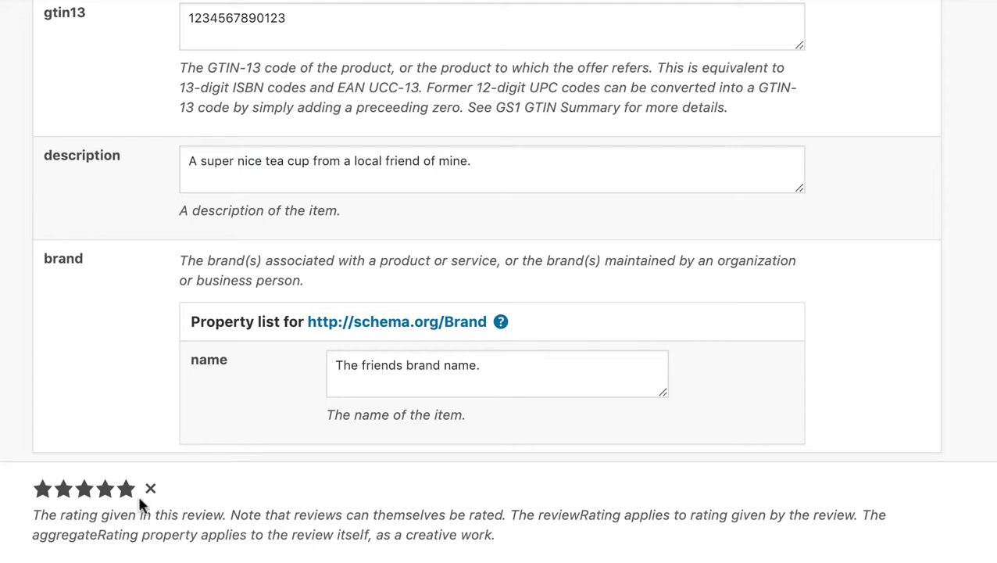
click(84, 499)
click(126, 492)
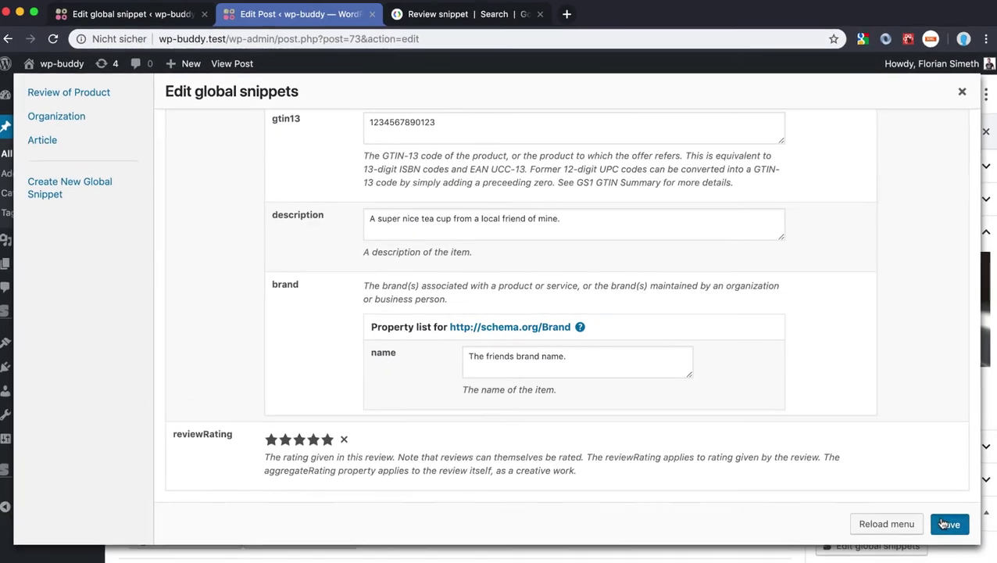
click(942, 521)
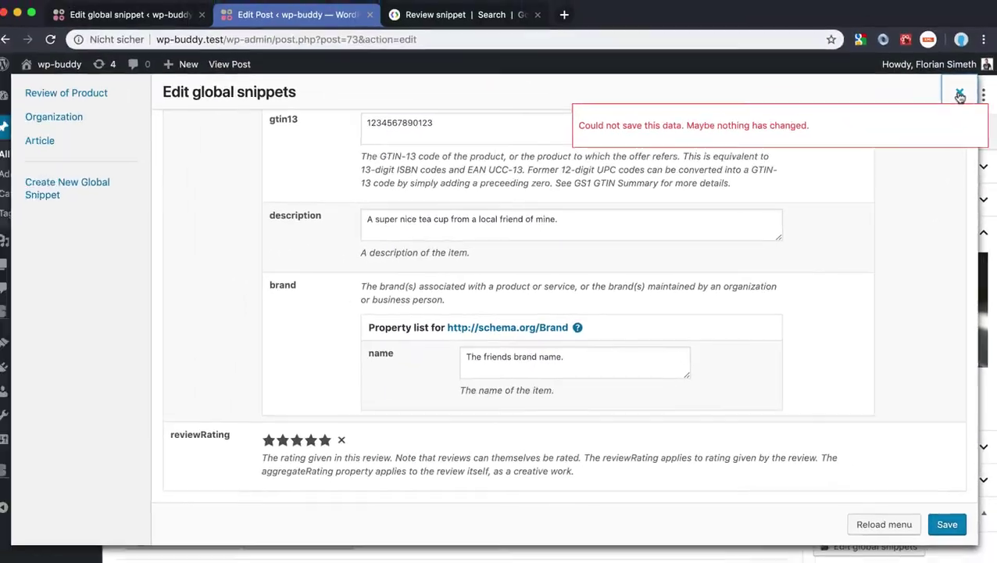
click(941, 8)
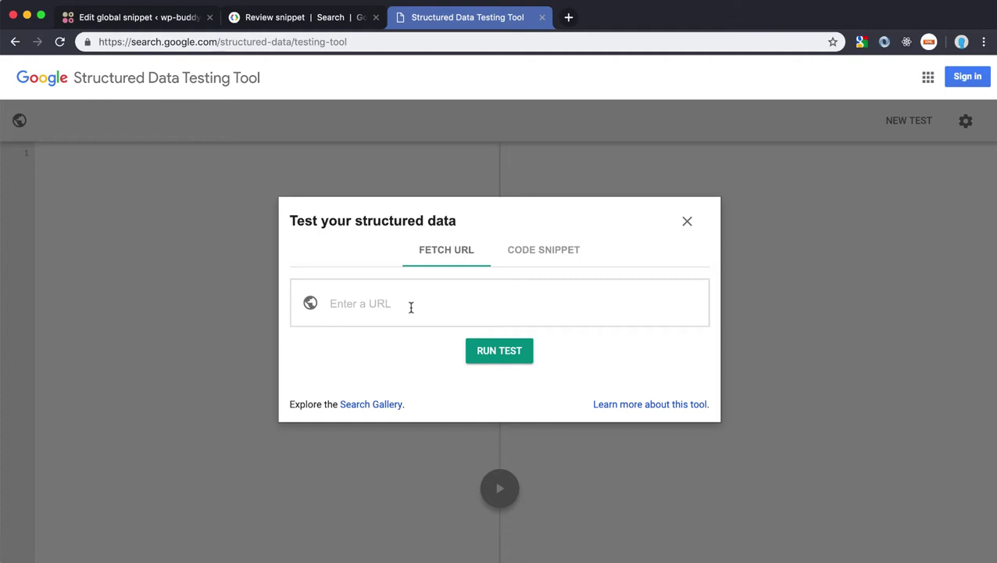
Test the pasted Review JSON-LD as a code snippet, returning 0 errors and 0 warnings
click(533, 252)
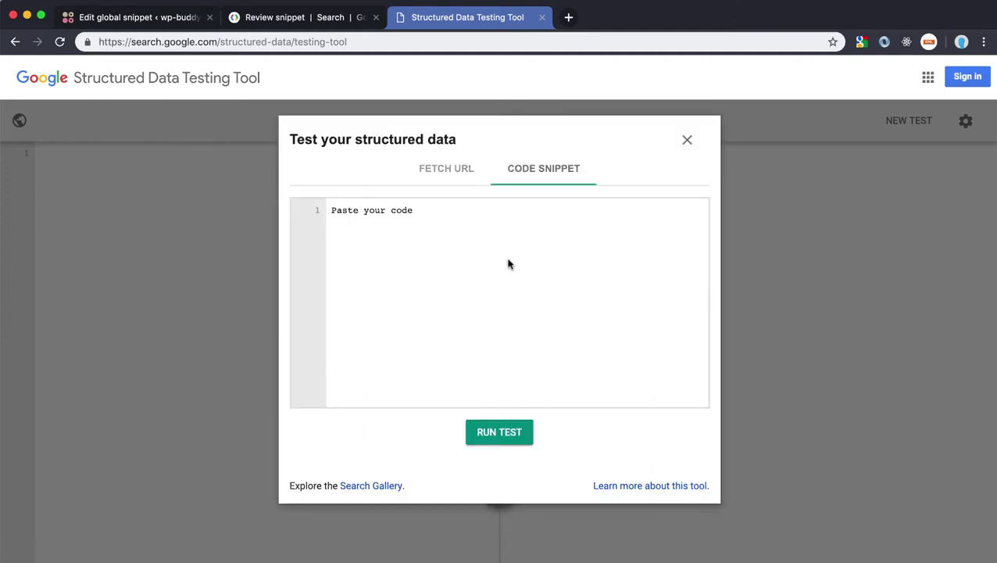
key(super+v)
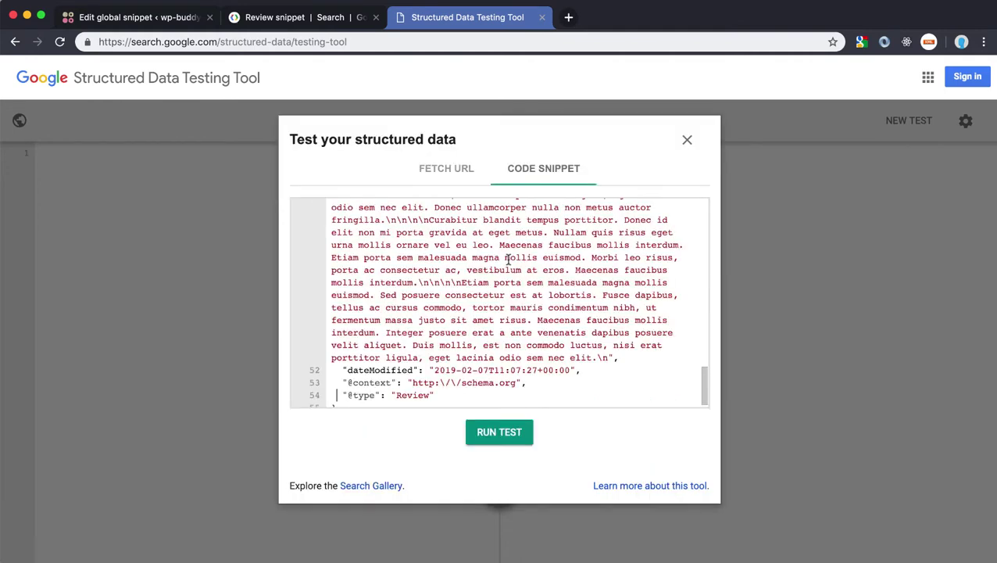
click(503, 434)
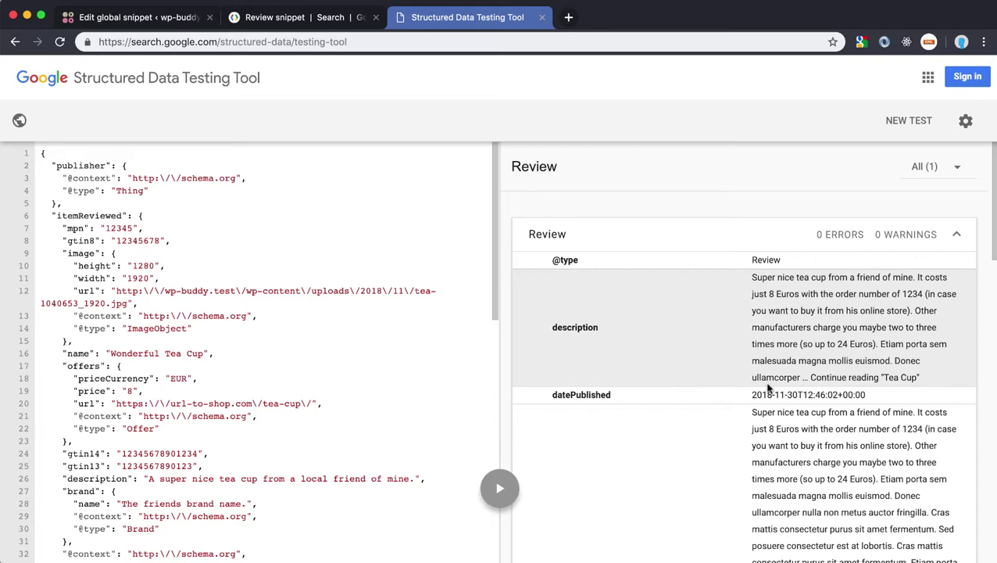
scroll(769, 385, down, 10)
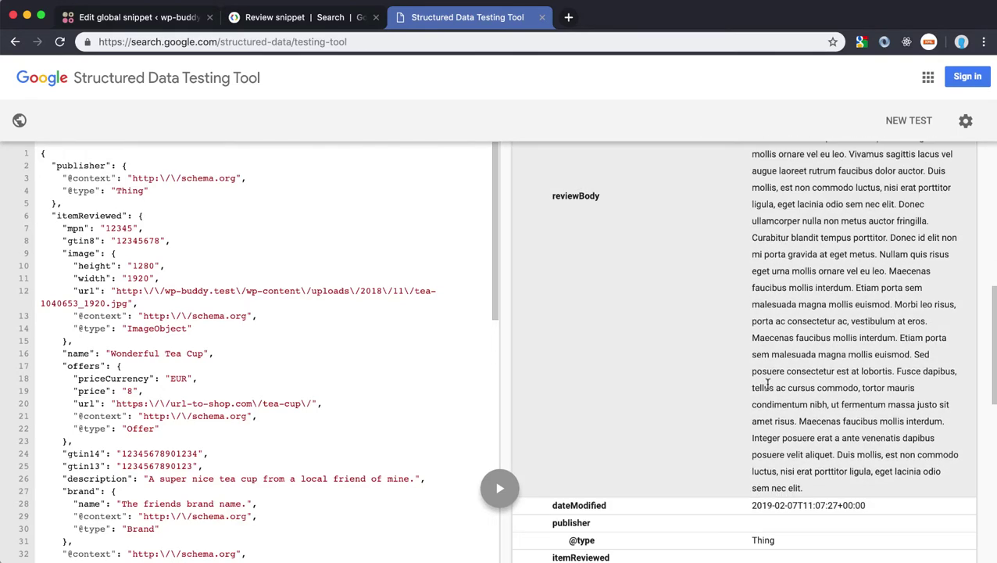